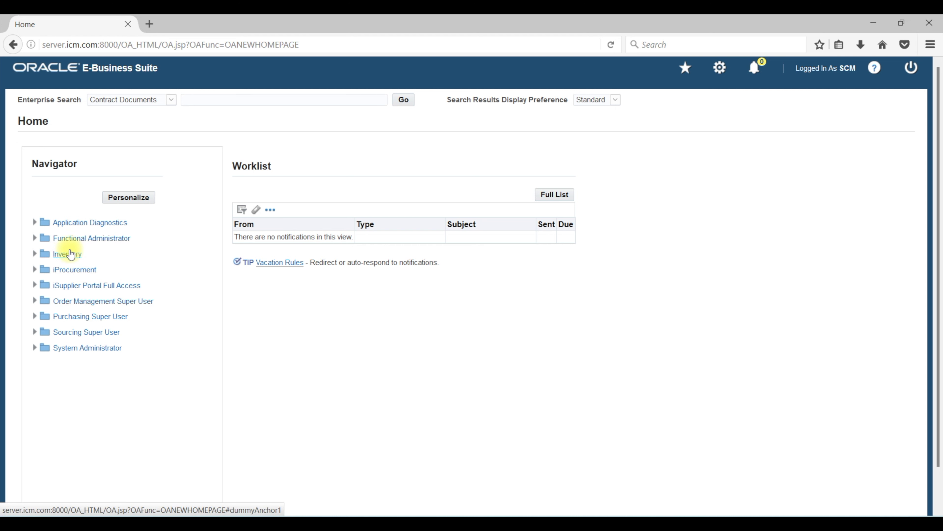
Step: Expand the Inventory responsibility's Setup and Flexfields folders in the navigator
click(68, 254)
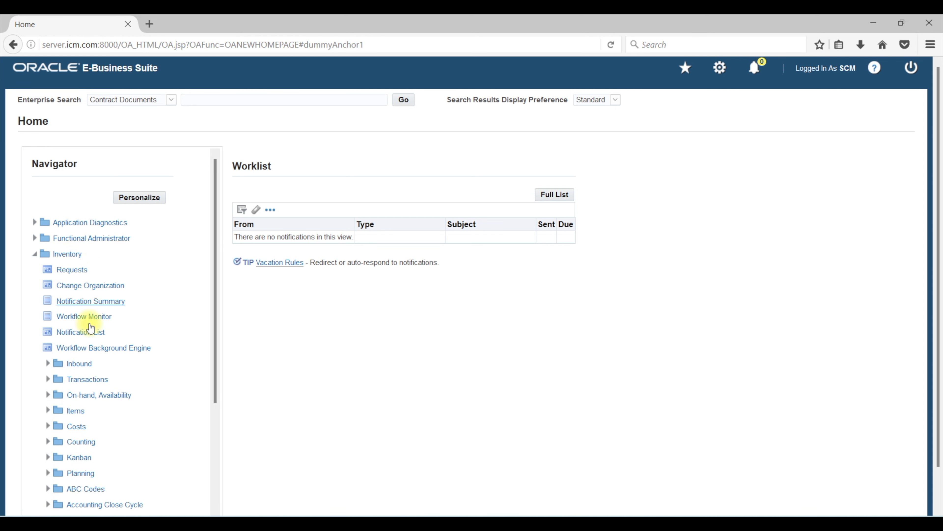
scroll(108, 406, down, 3)
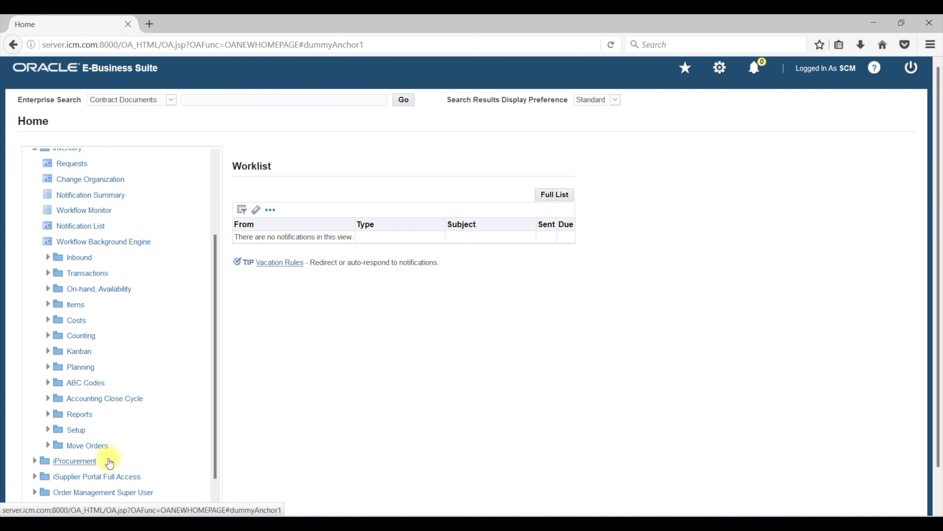
click(76, 430)
scroll(141, 365, down, 9)
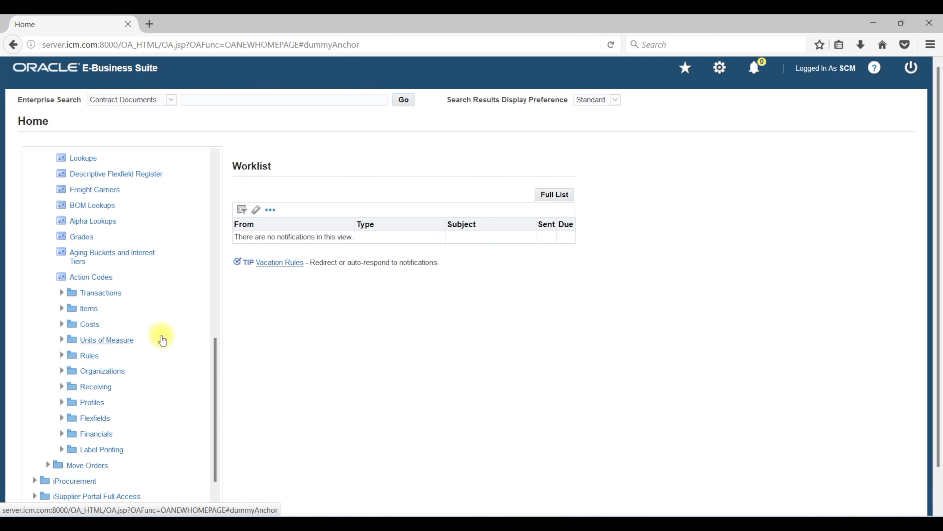
click(99, 419)
scroll(154, 417, down, 3)
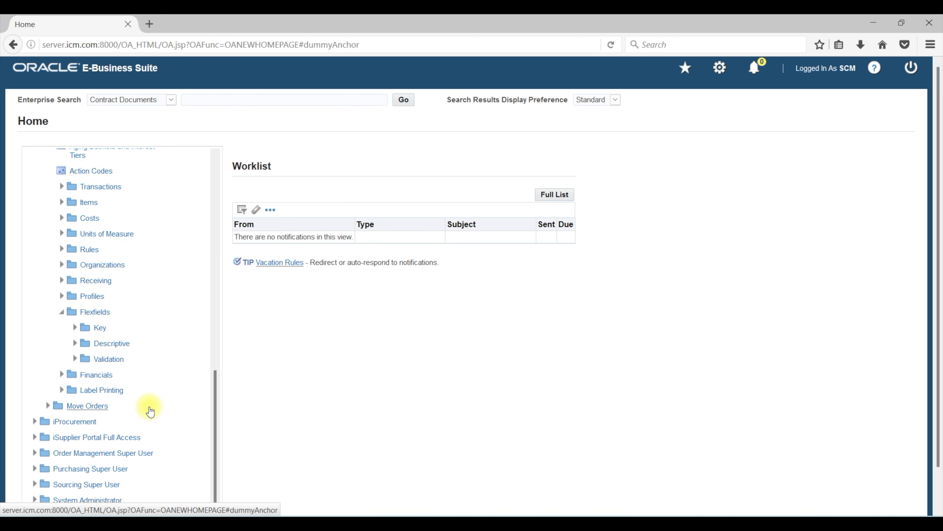
Step: Examine the alternative System Administrator path by expanding Application, Flexfield and Key in the navigator
scroll(34, 489, down, 1)
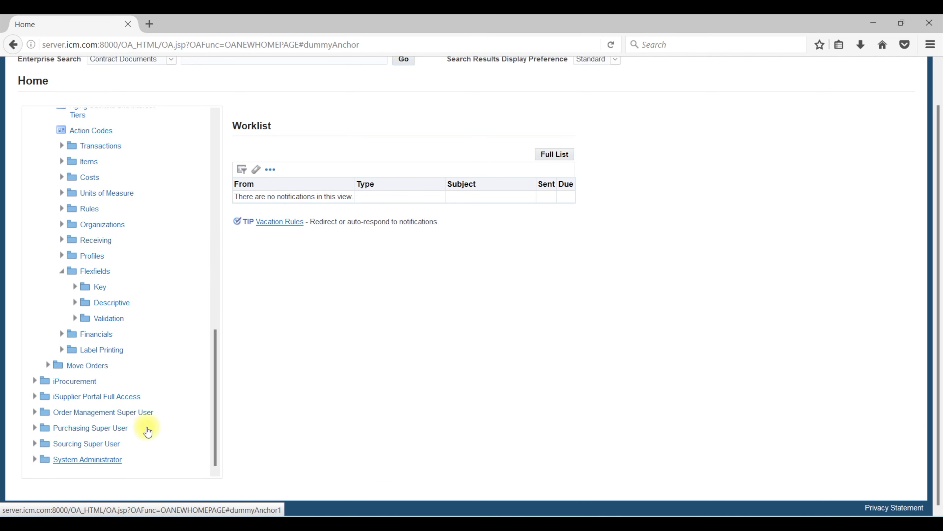
scroll(152, 362, down, 5)
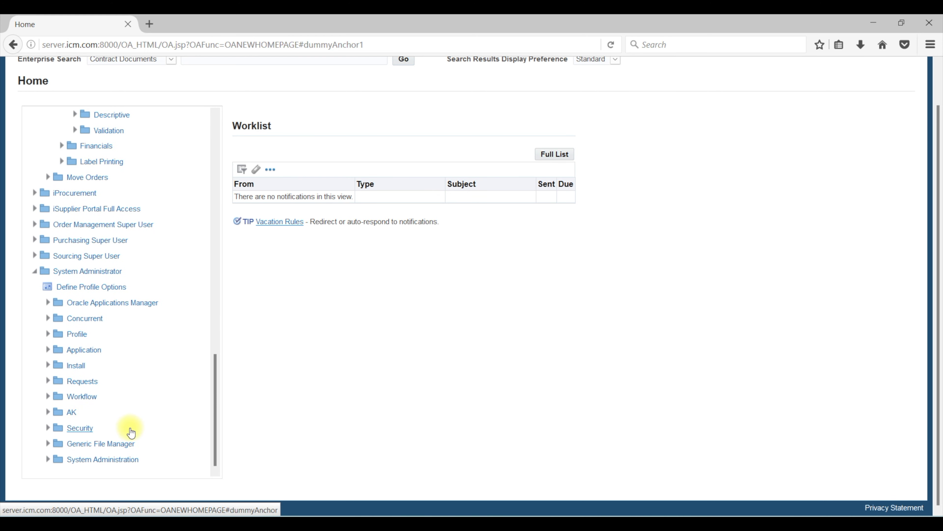
click(49, 349)
scroll(125, 433, down, 2)
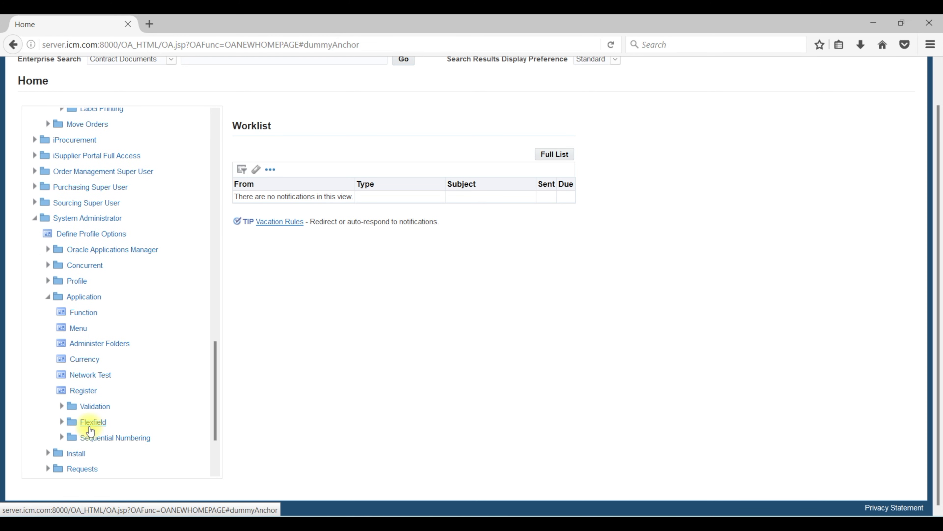
click(62, 421)
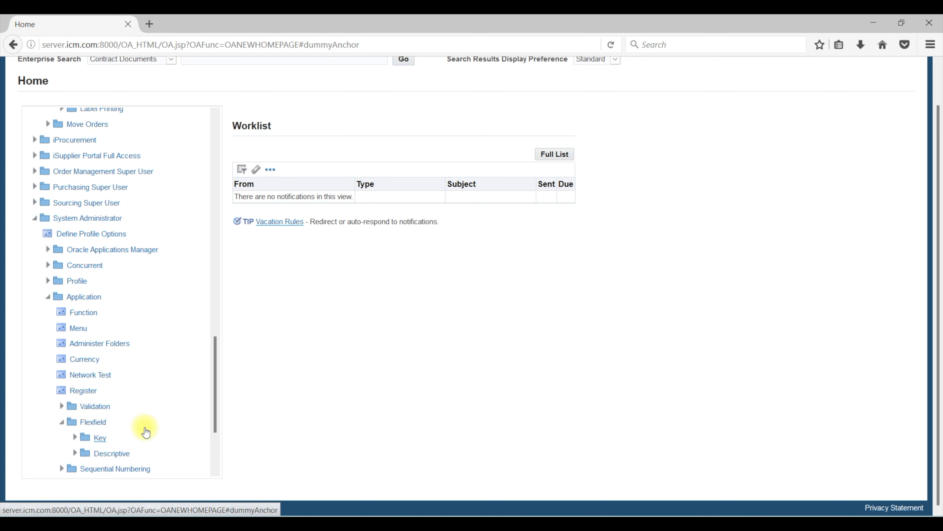
click(76, 438)
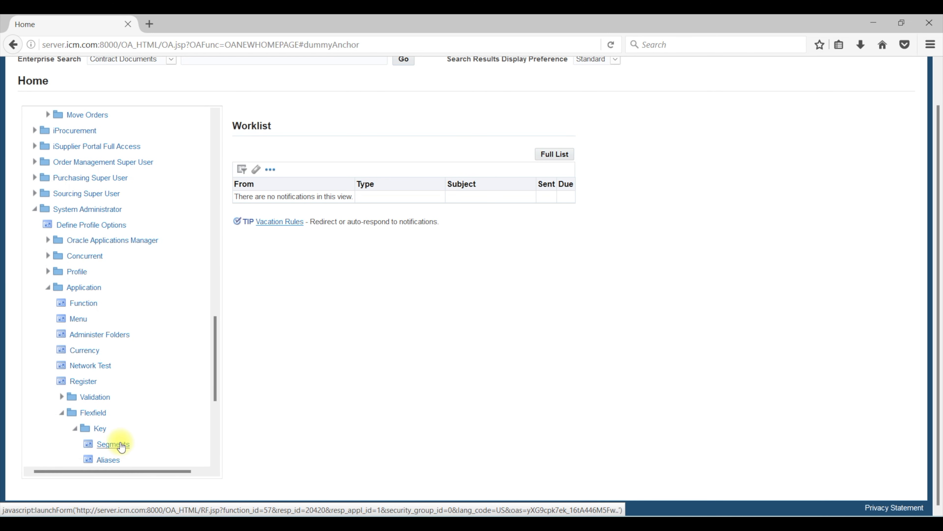
Step: Launch the Segments form from the Key folder under Inventory's Setup Flexfields
scroll(147, 327, up, 10)
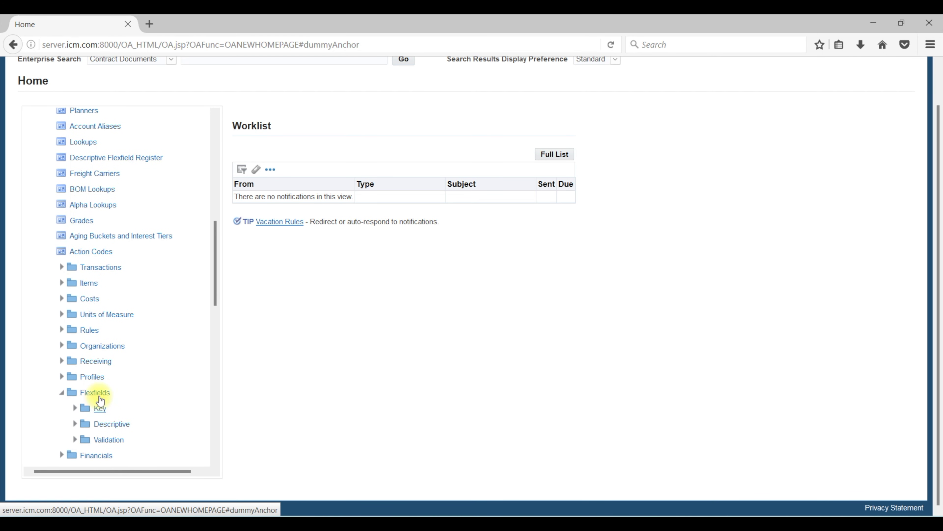
click(101, 411)
scroll(149, 405, down, 1)
scroll(151, 404, down, 3)
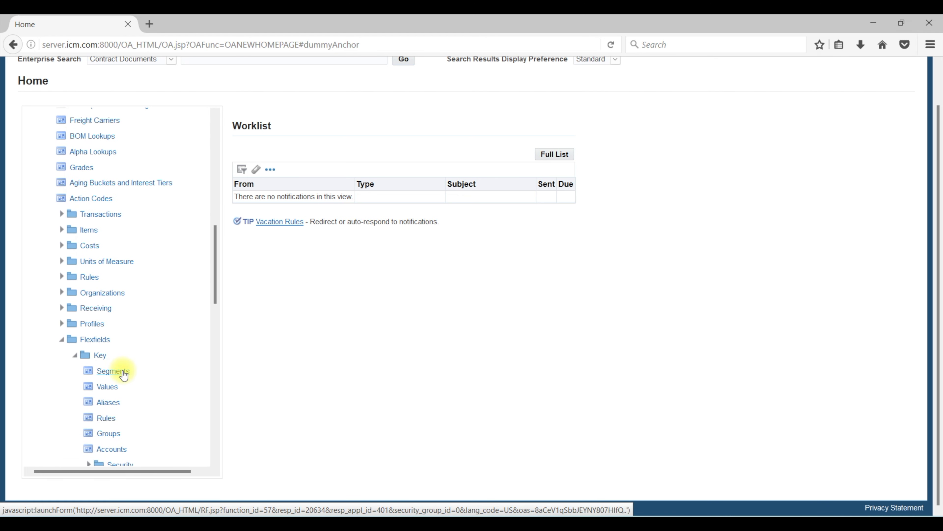
click(113, 371)
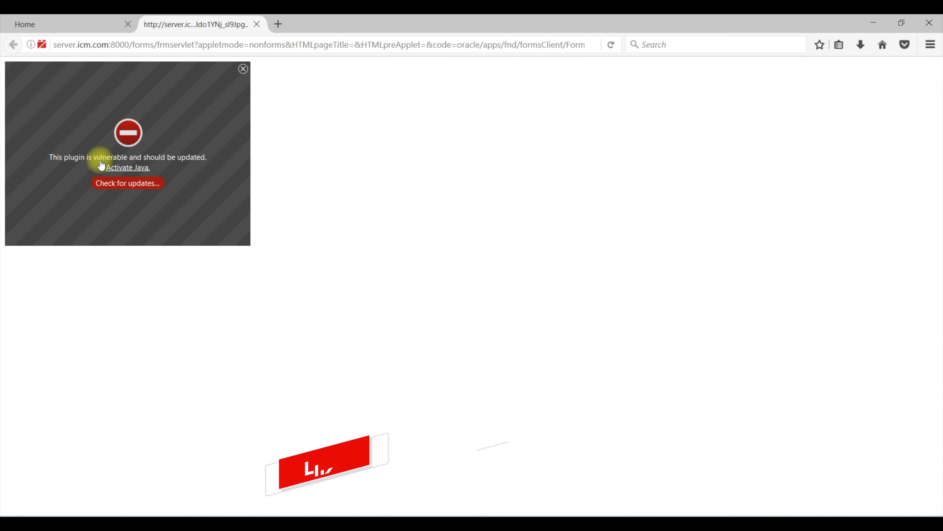
Step: Permanently allow the Java plugin and allow pop-ups for server.icm.com so the Oracle form can launch
click(41, 44)
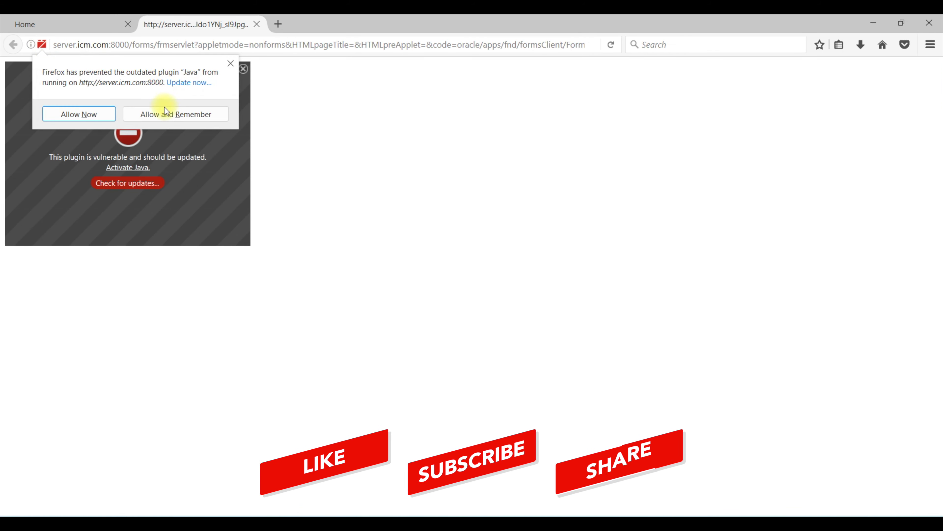
click(175, 111)
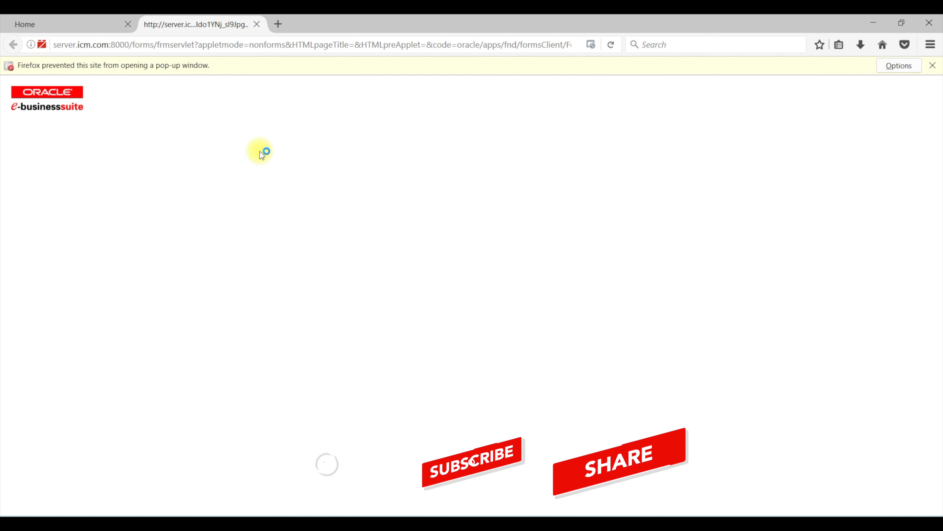
click(899, 65)
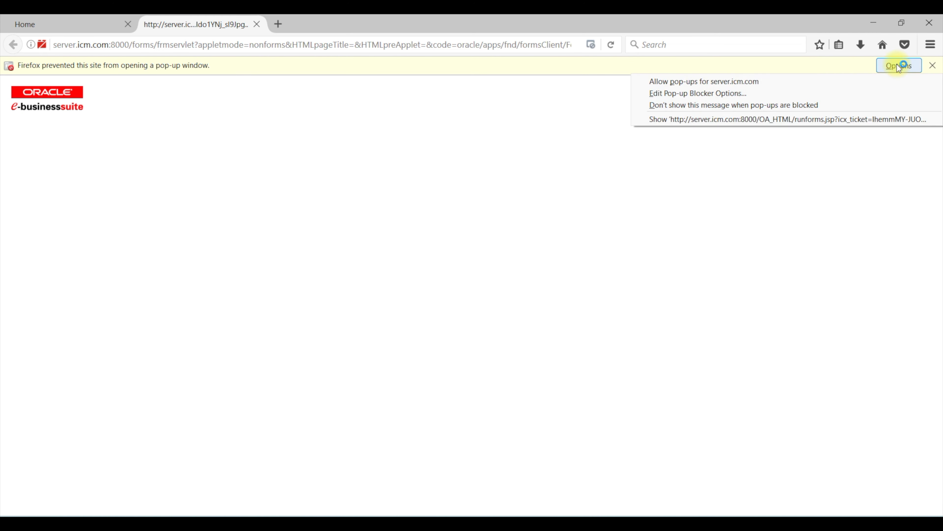
click(801, 80)
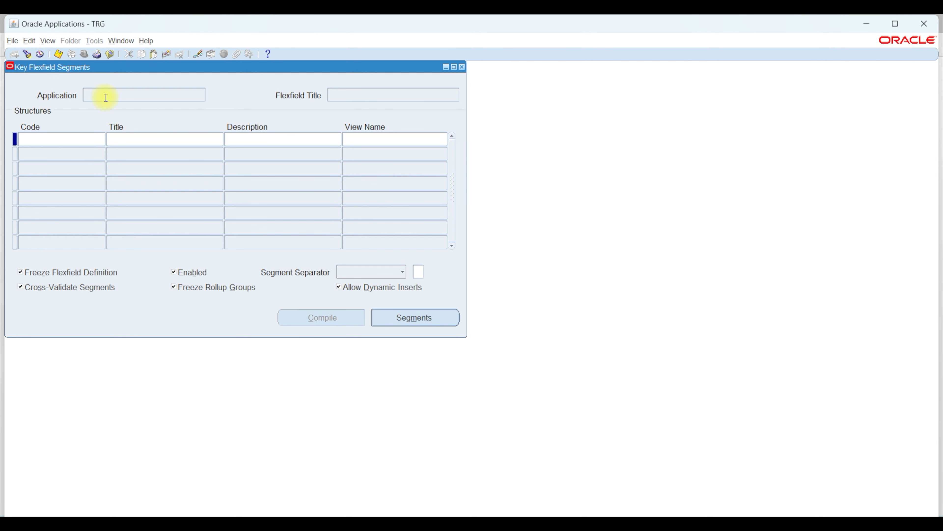
Step: Find the key flexfields of the inventory application and load the System Items flexfield
click(29, 56)
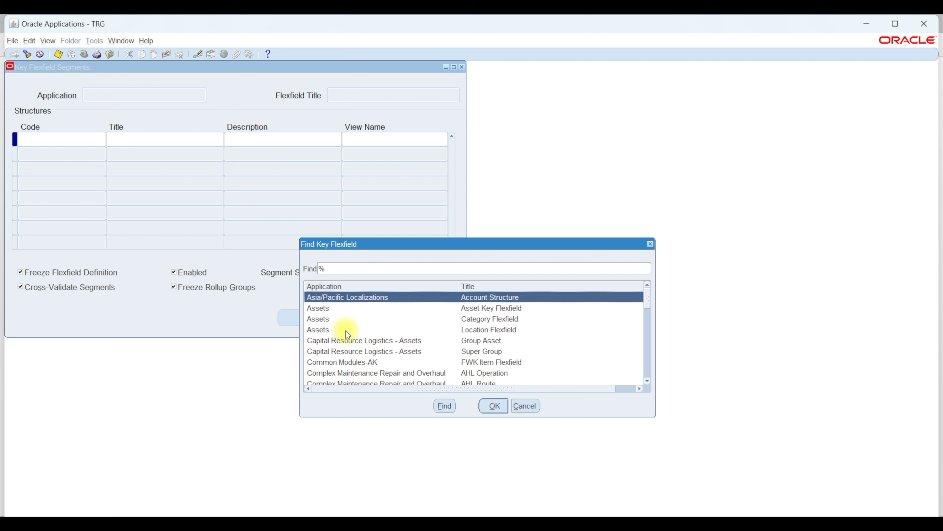
text(inventory)
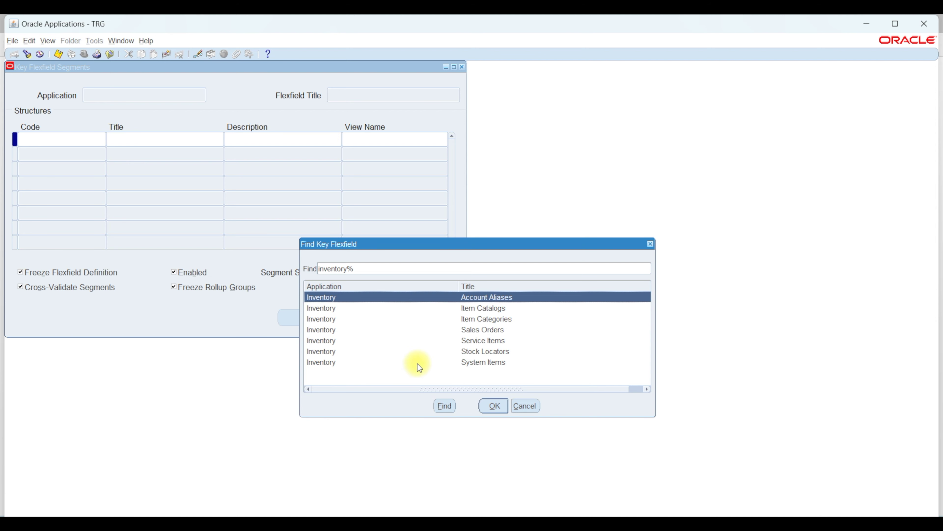
click(498, 330)
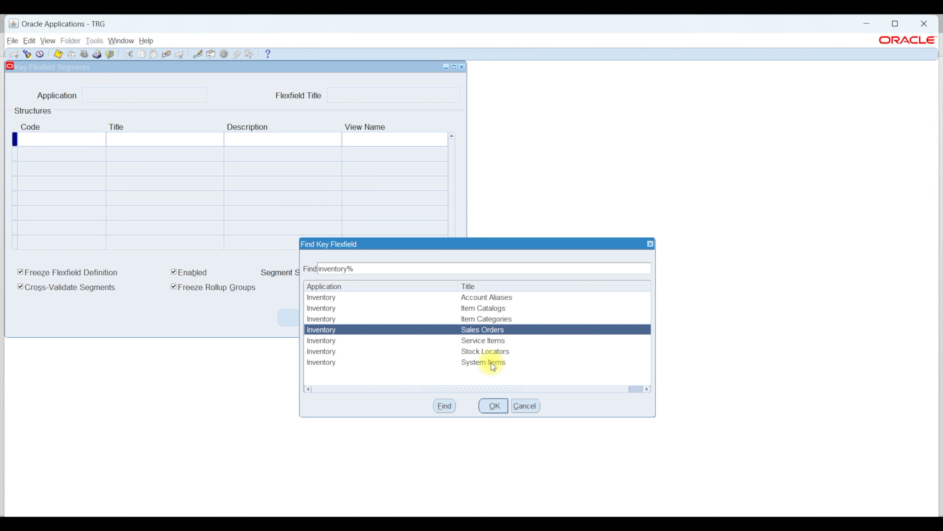
click(510, 363)
click(510, 319)
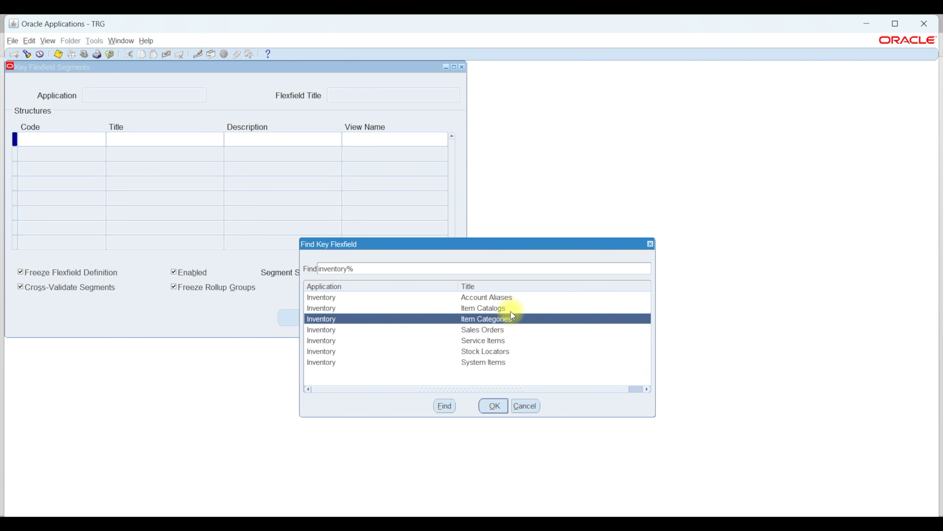
click(513, 308)
click(513, 352)
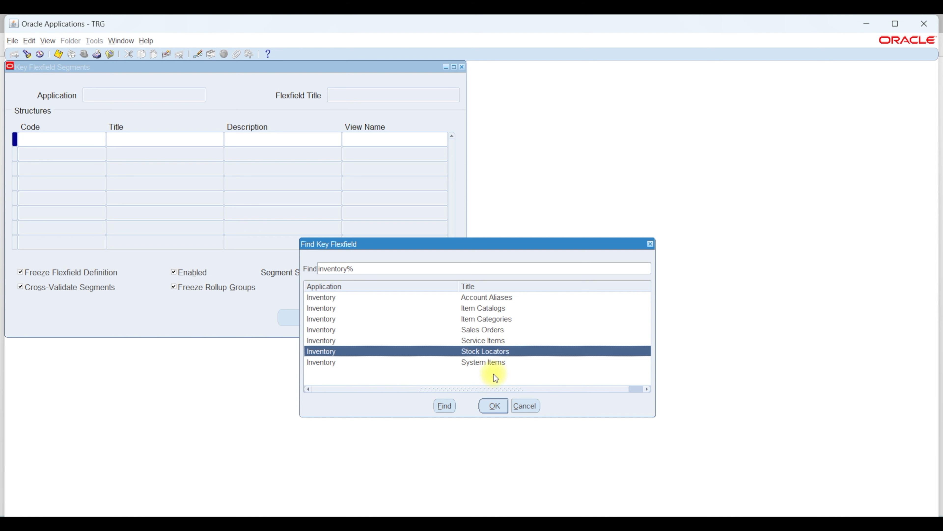
double_click(496, 362)
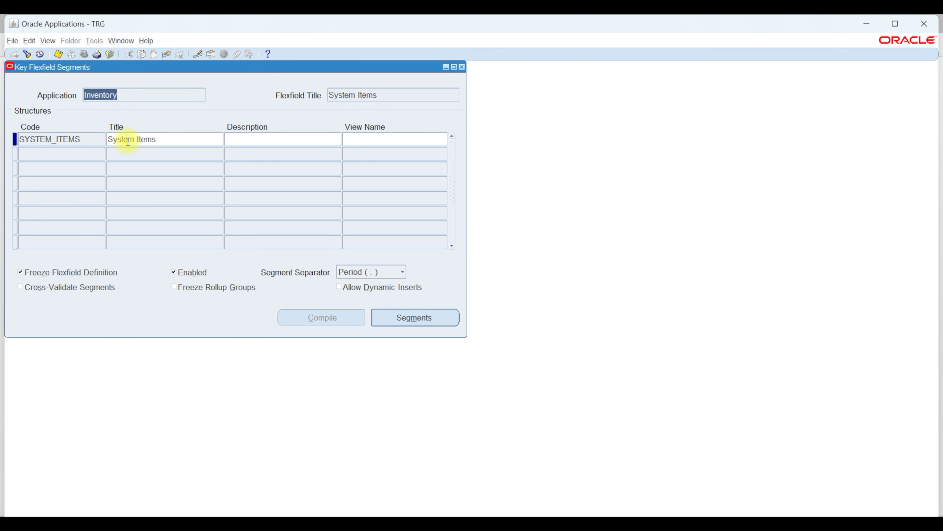
Step: Unfreeze the System Items flexfield definition, view its segments summary and close the summary
click(186, 142)
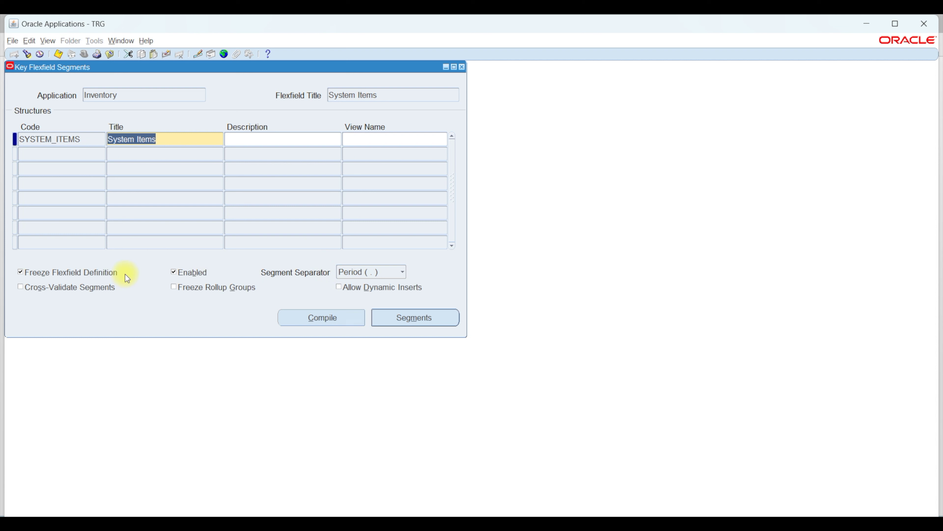
click(97, 273)
click(521, 315)
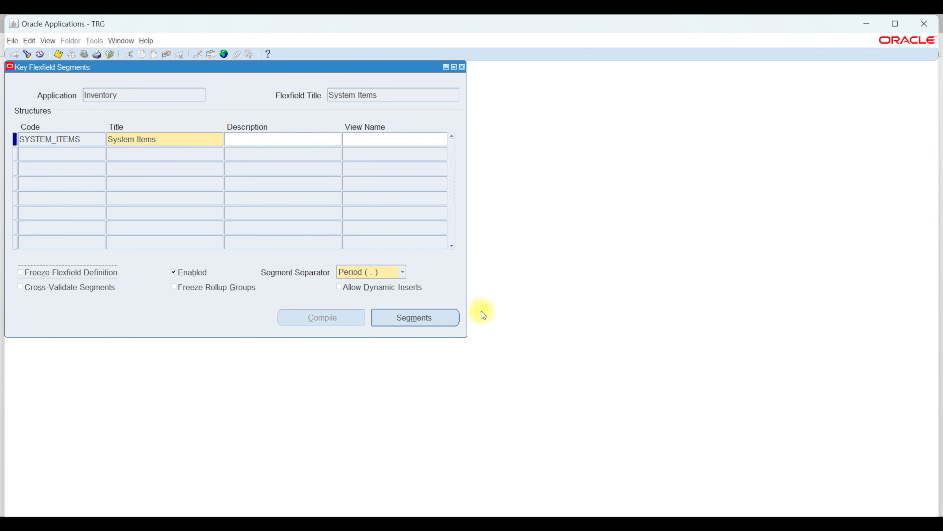
click(415, 319)
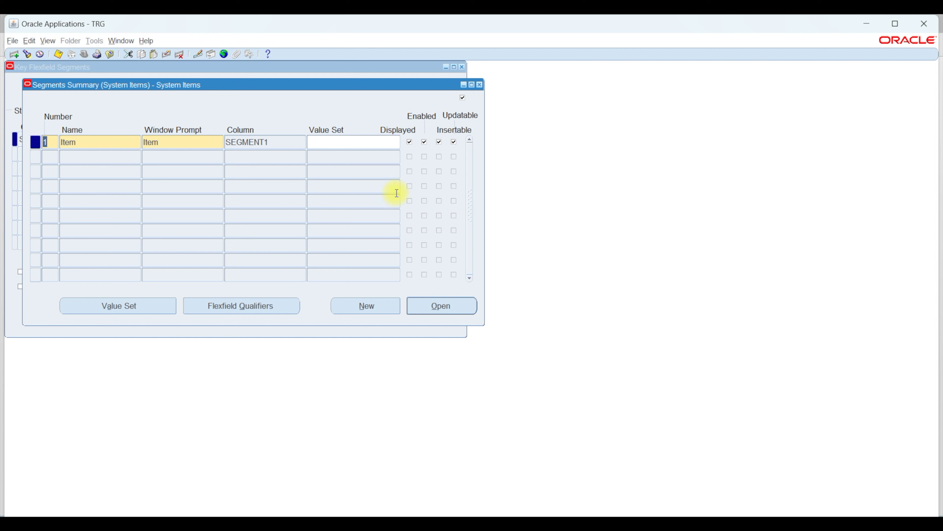
click(479, 85)
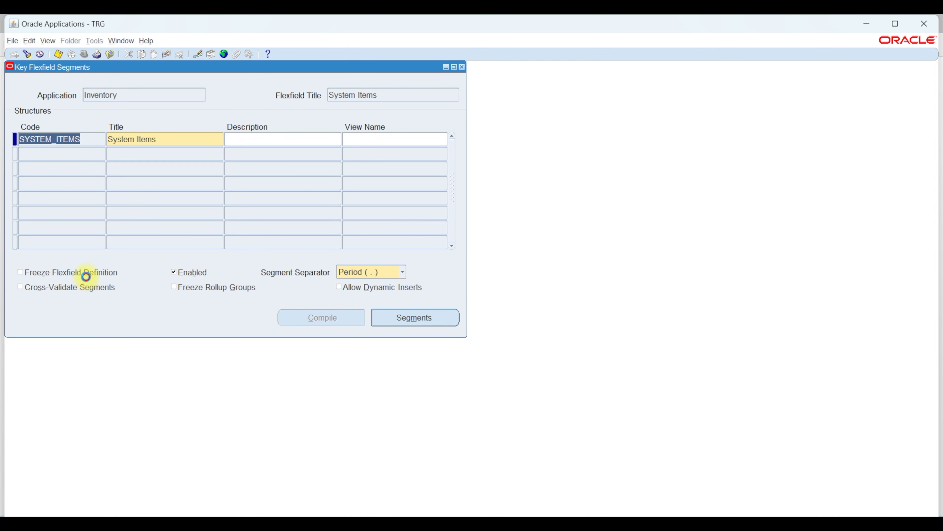
Step: Freeze the System Items flexfield definition again and save it, acknowledging the compilation notes
click(84, 272)
click(511, 326)
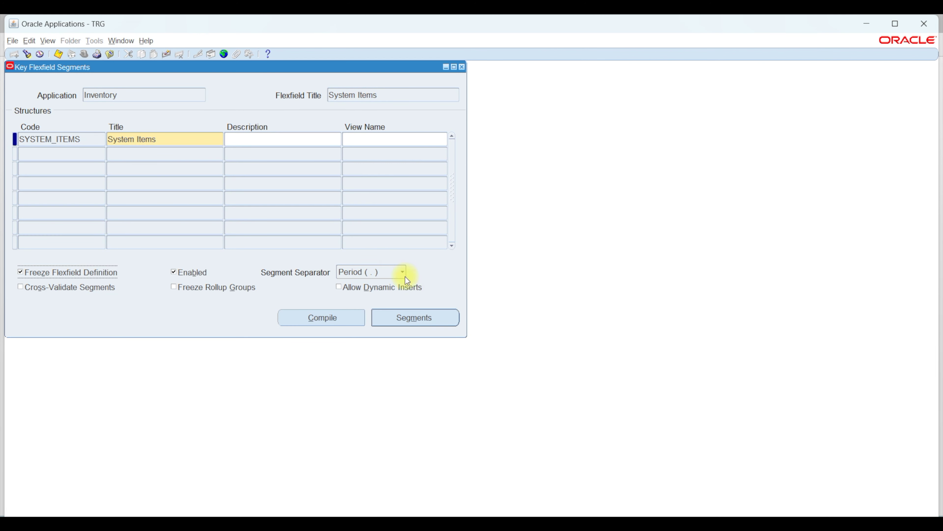
key(ctrl+s)
key(space)
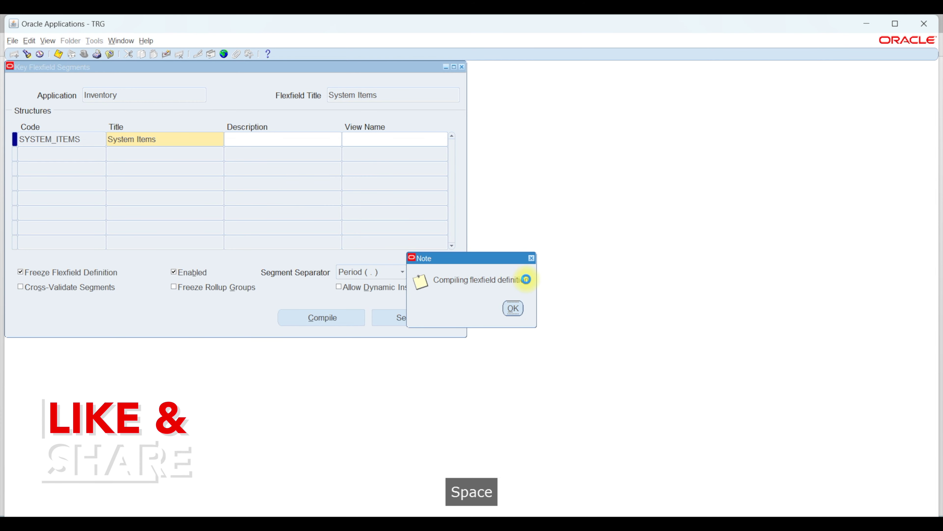
key(space)
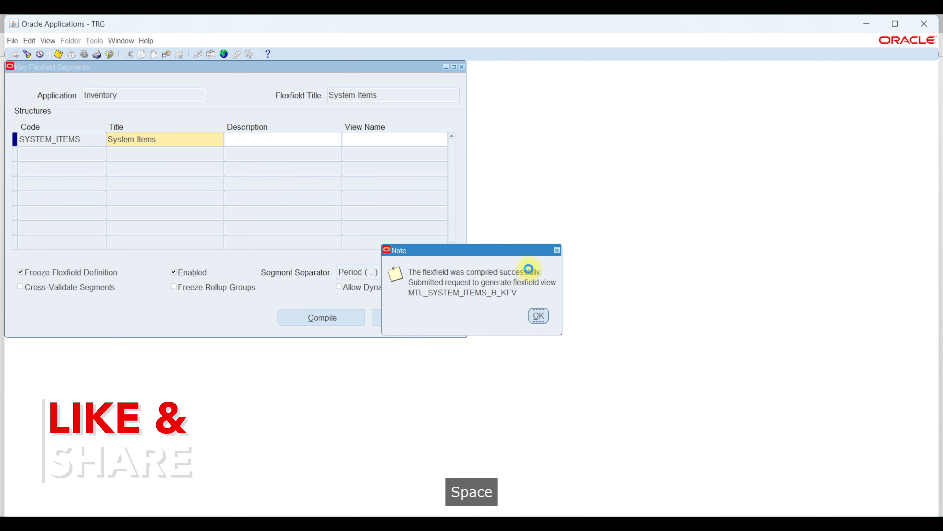
key(space)
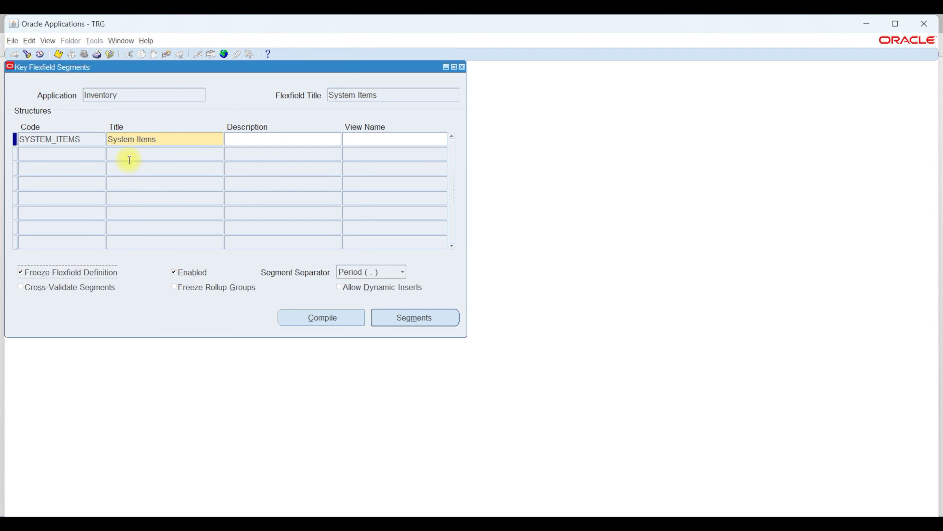
Step: Query the key flexfield structures by the application Inventory
double_click(169, 139)
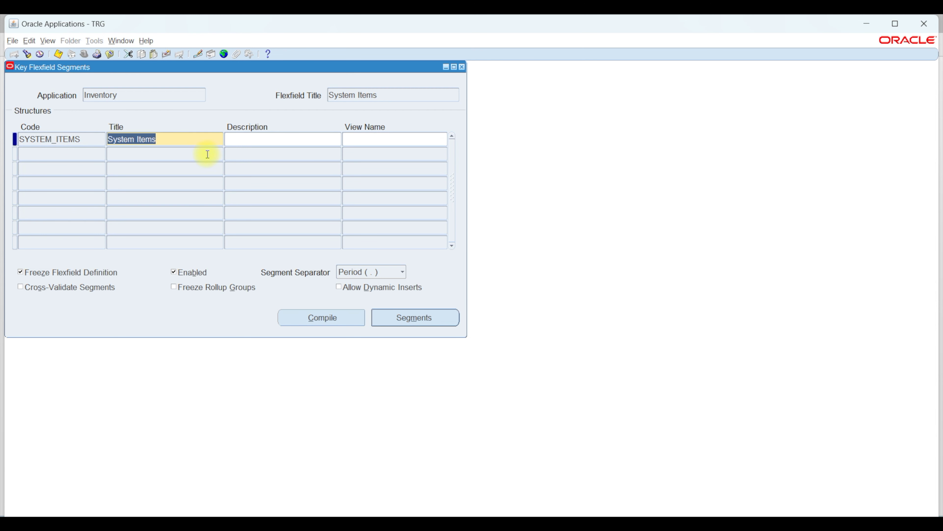
double_click(134, 101)
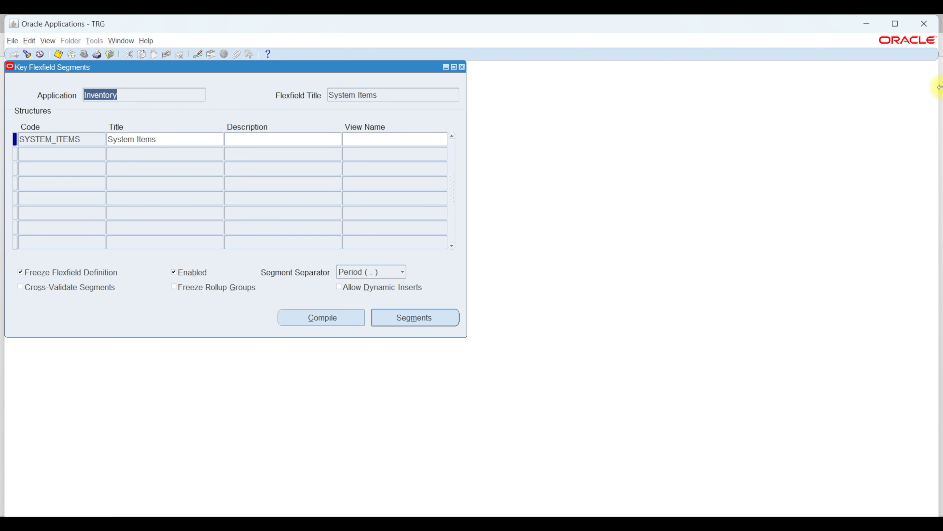
key(F11)
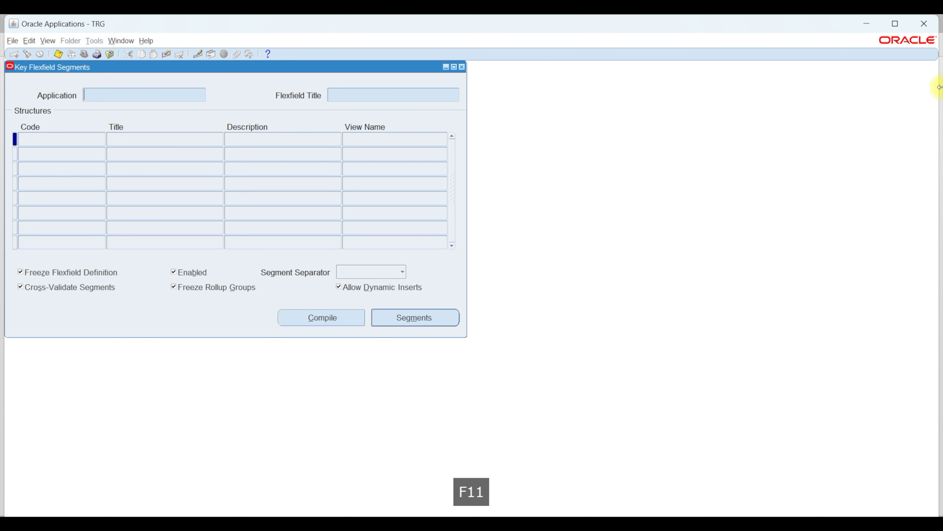
text(Inventory)
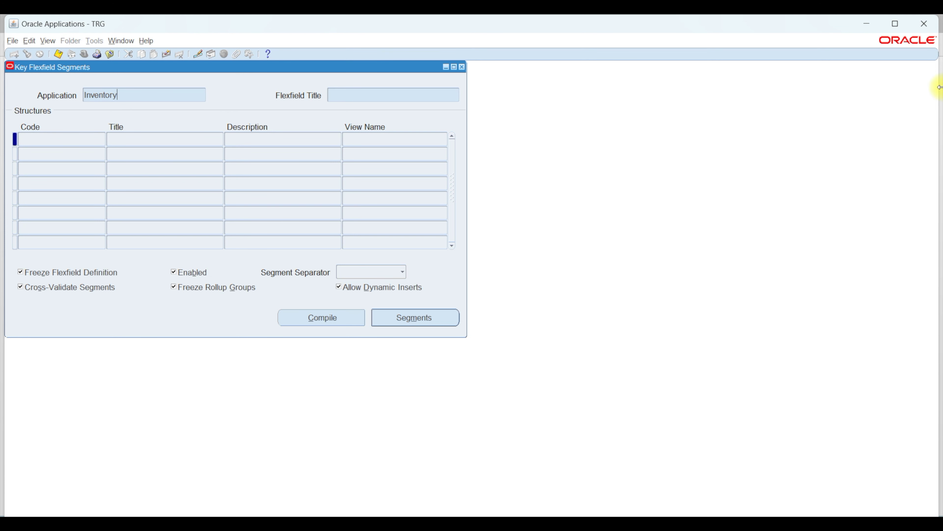
key(ctrl+F11)
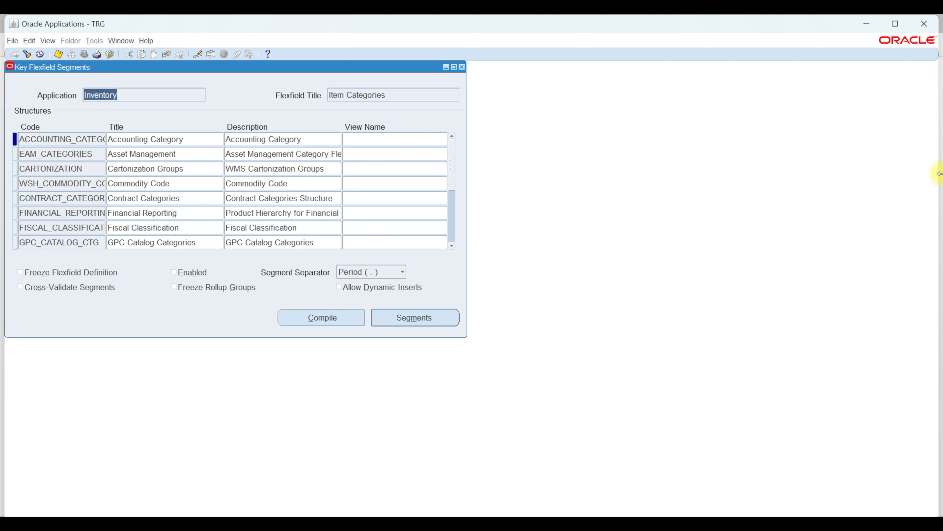
Step: Browse forward and backward through the Inventory key flexfields, examining the structures defined for each one
key(Down)
key(Down)
key(Down)
key(Down)
key(Down)
key(Down)
key(Down)
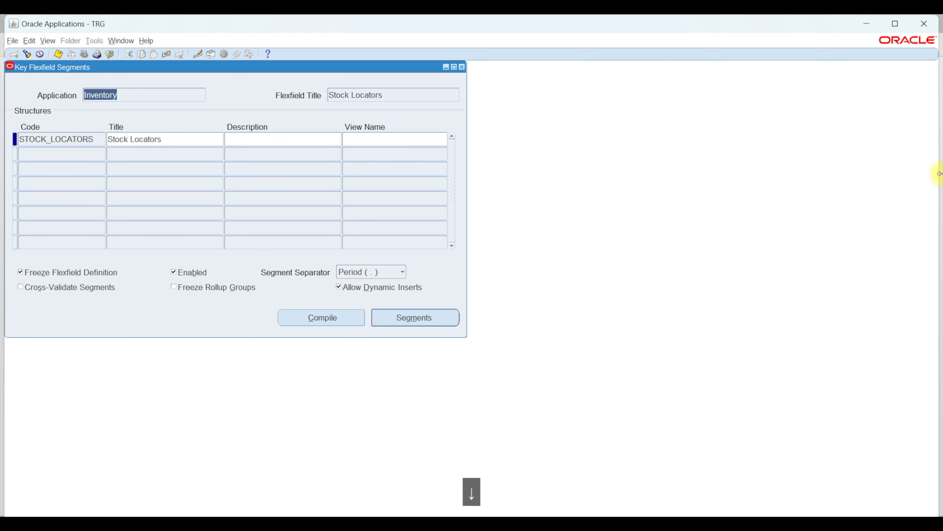
key(Return)
key(Up)
key(Up)
key(Up)
key(Up)
key(Up)
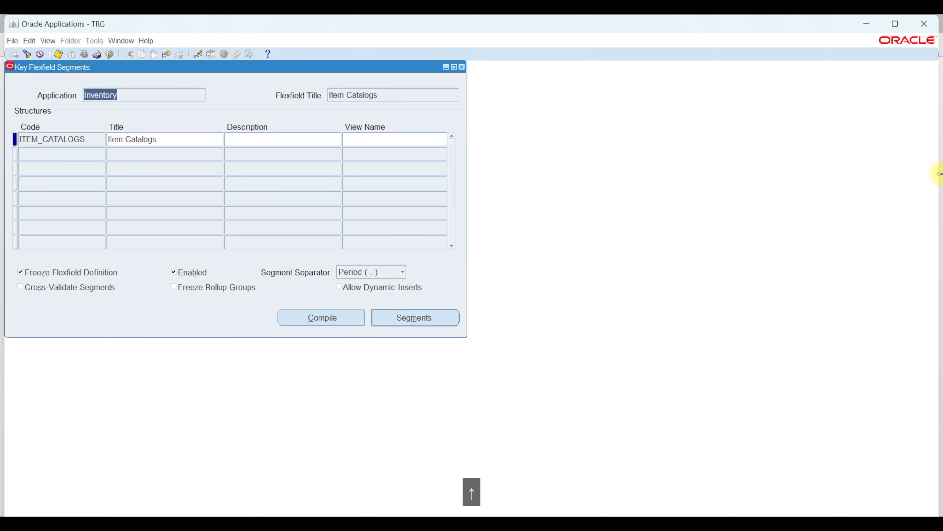
key(Up)
key(Down)
key(Down)
key(Down)
key(Down)
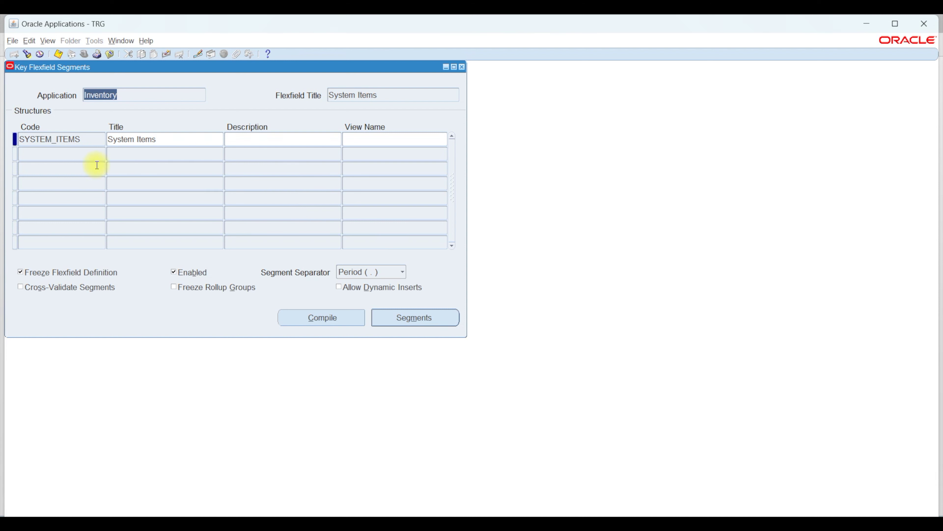
Step: Review the System Items, Sales Orders and Stock Locators flexfield structures, and close the Key Flexfield Segments form
click(65, 158)
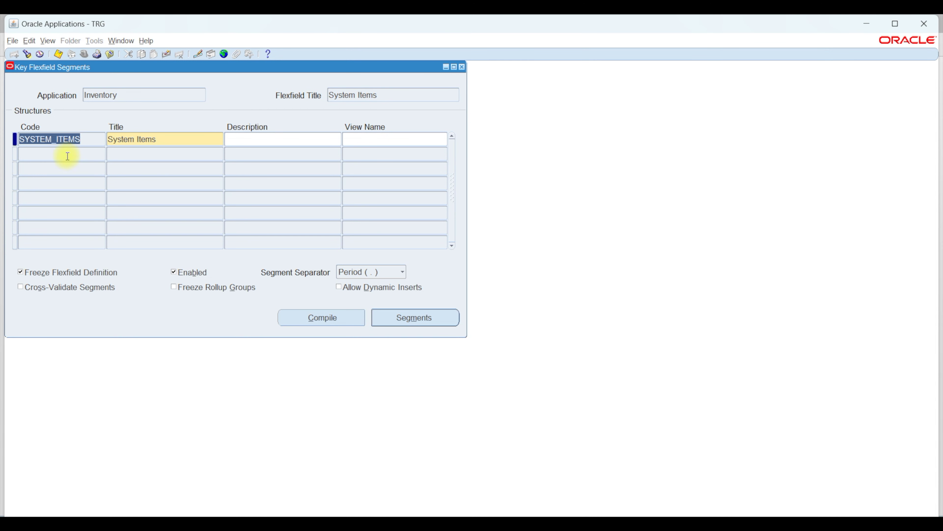
click(156, 140)
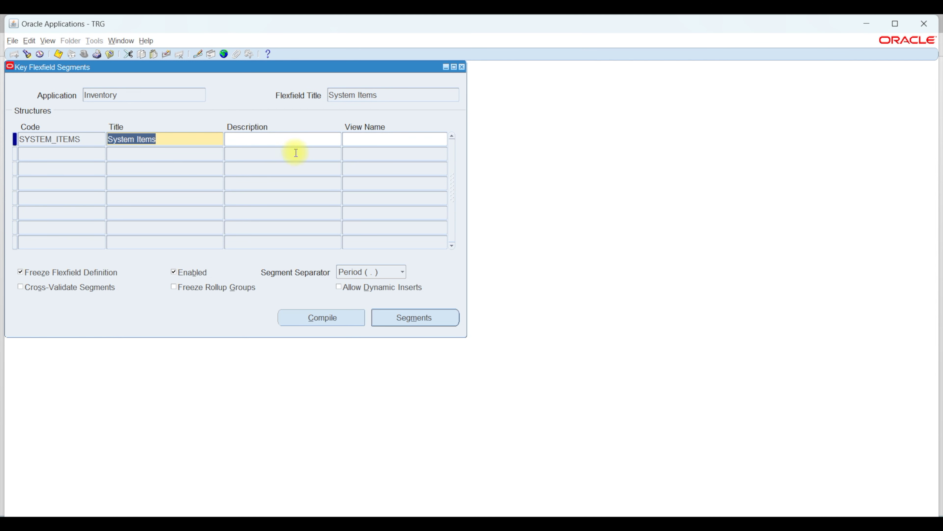
click(382, 100)
key(Up)
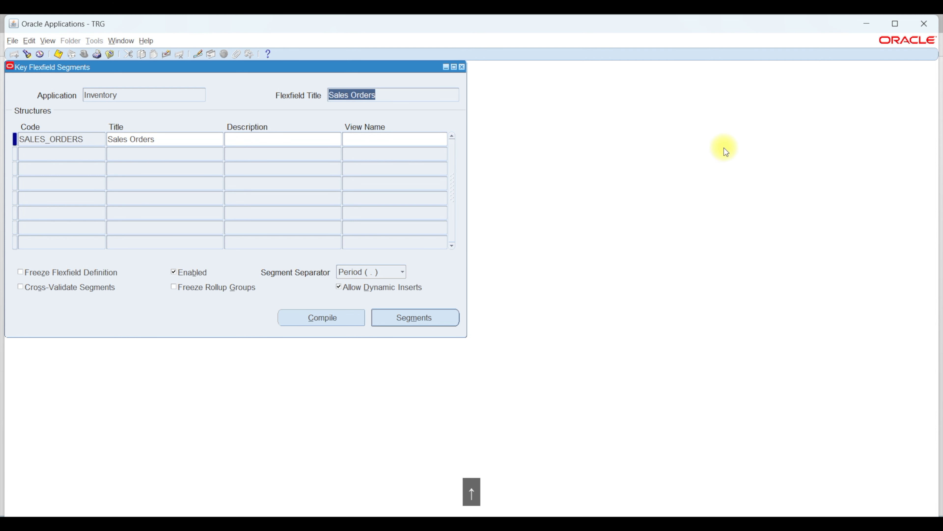
key(Down)
key(Down)
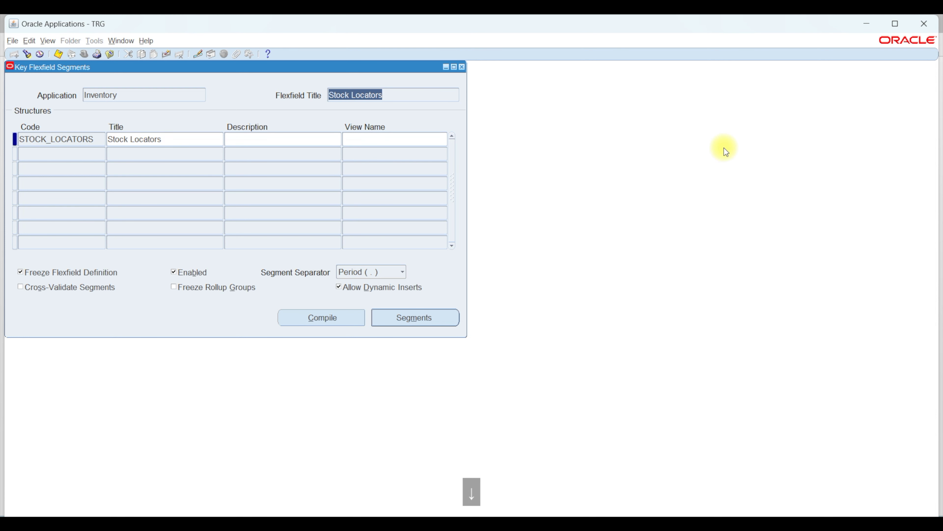
click(151, 153)
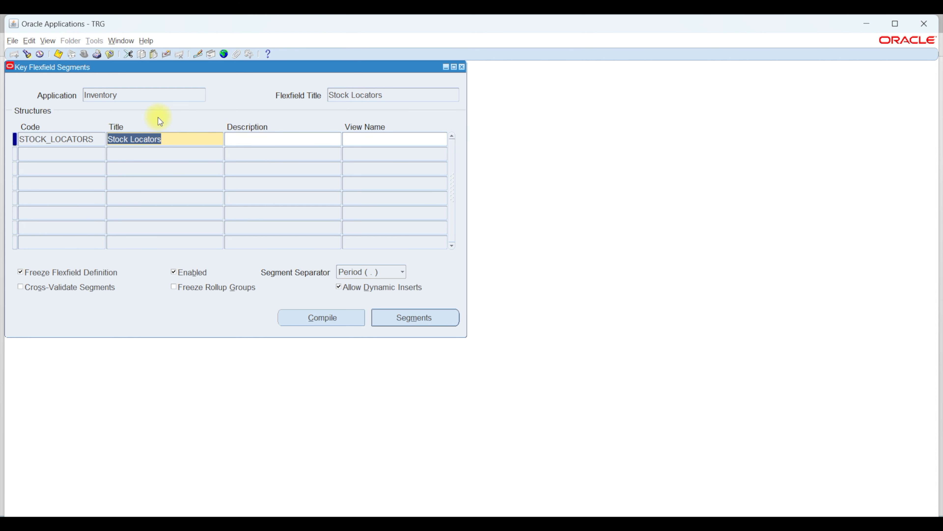
key(Down)
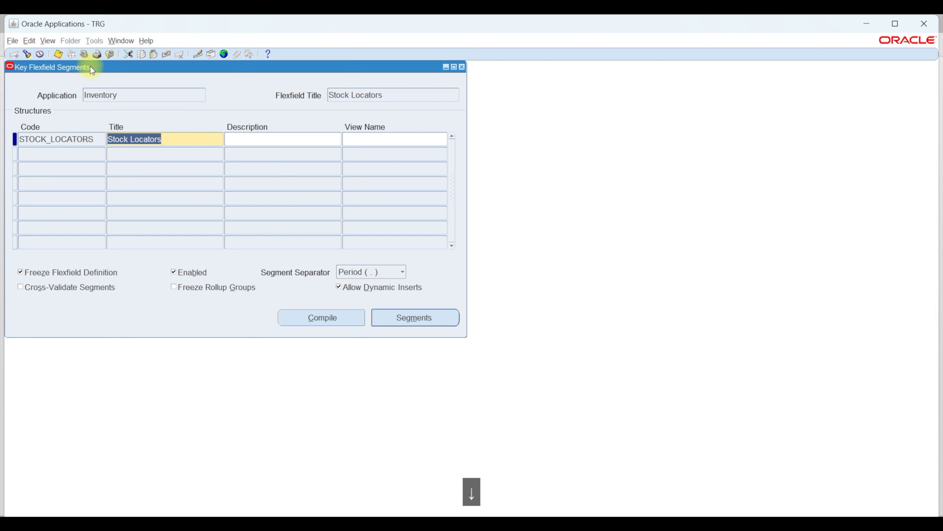
click(170, 100)
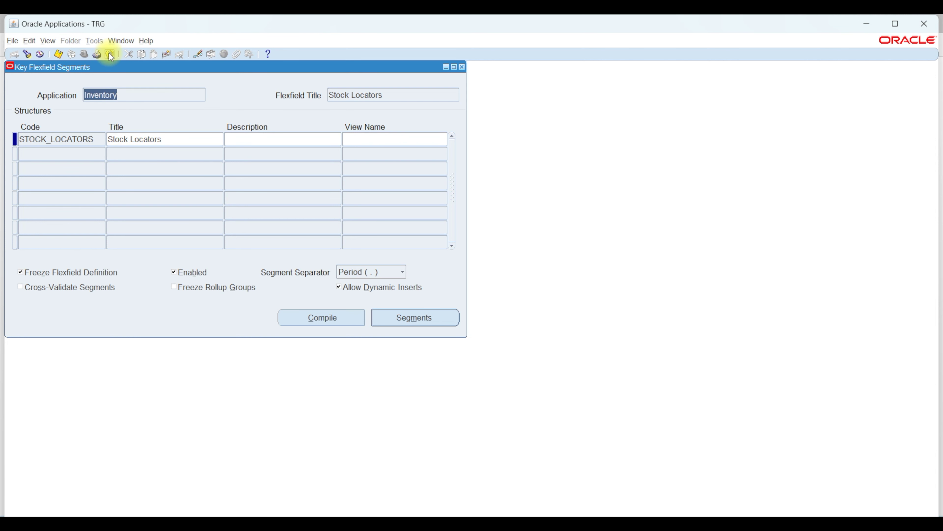
click(110, 54)
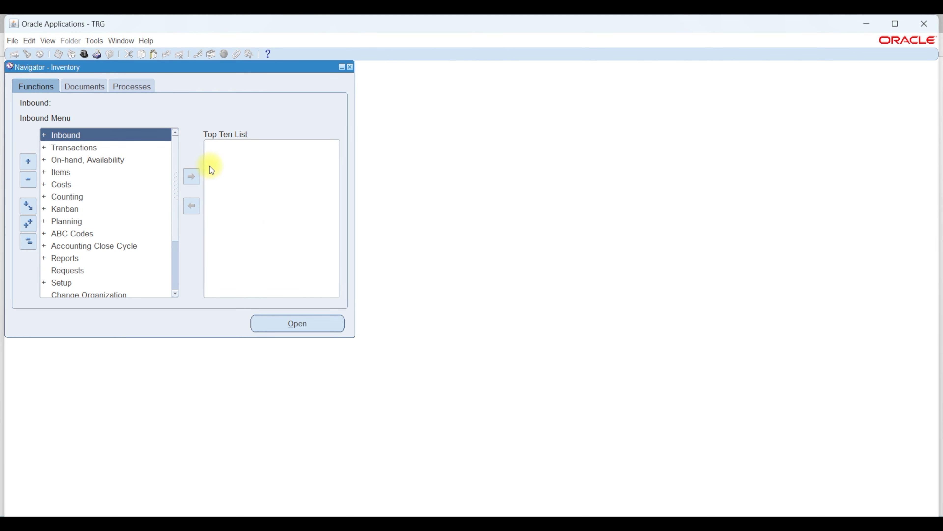
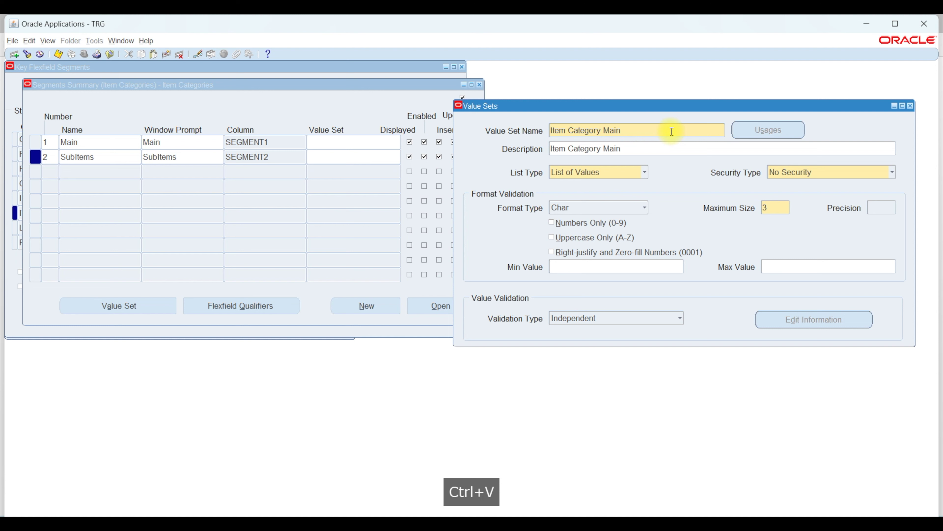
Step: Save the Item Category Main value set, keeping list type List of Values, security type No Security and format type Char
key(ctrl+s)
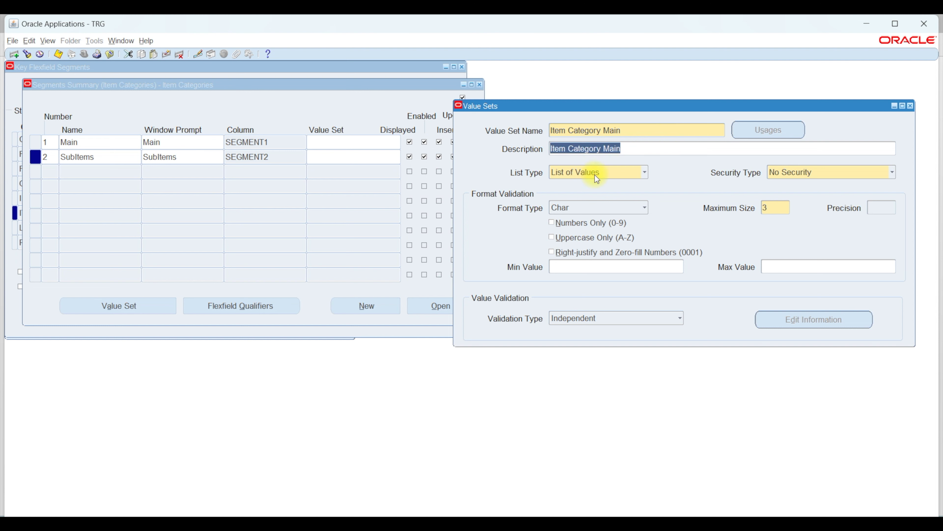
click(609, 174)
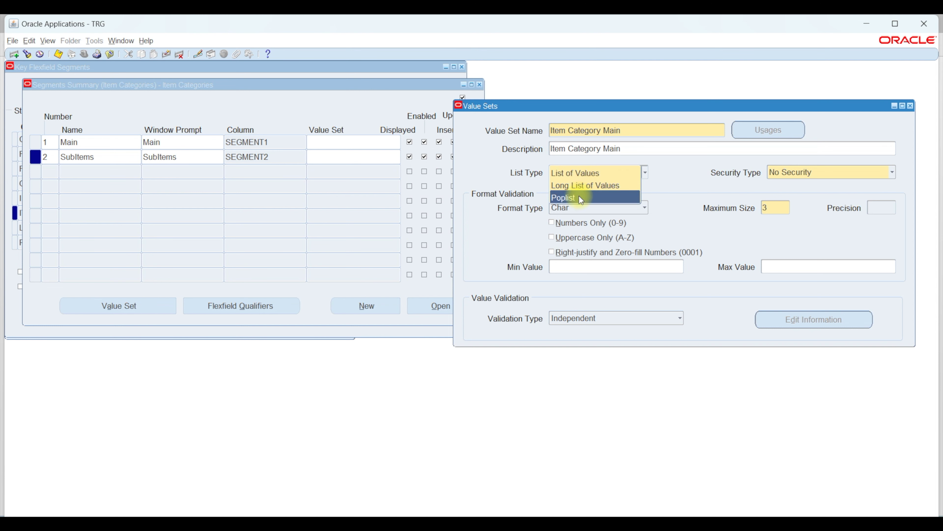
click(609, 174)
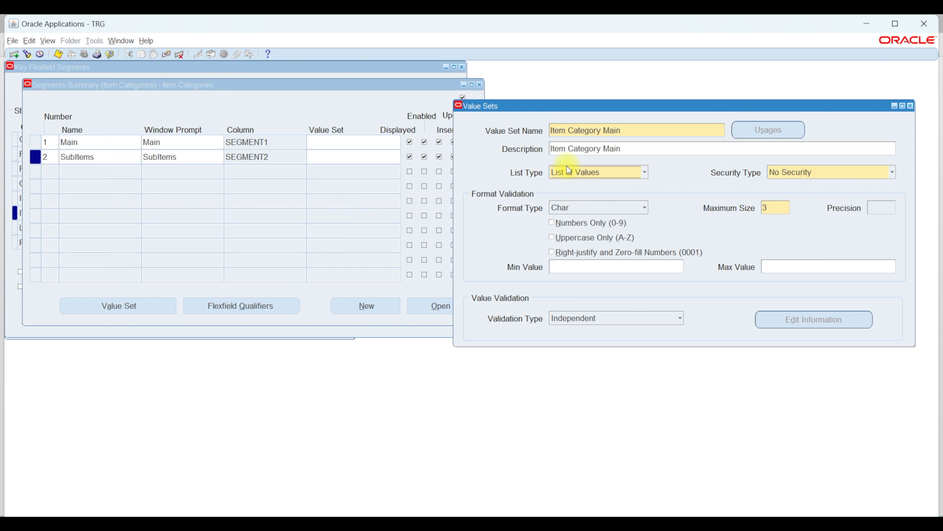
click(816, 172)
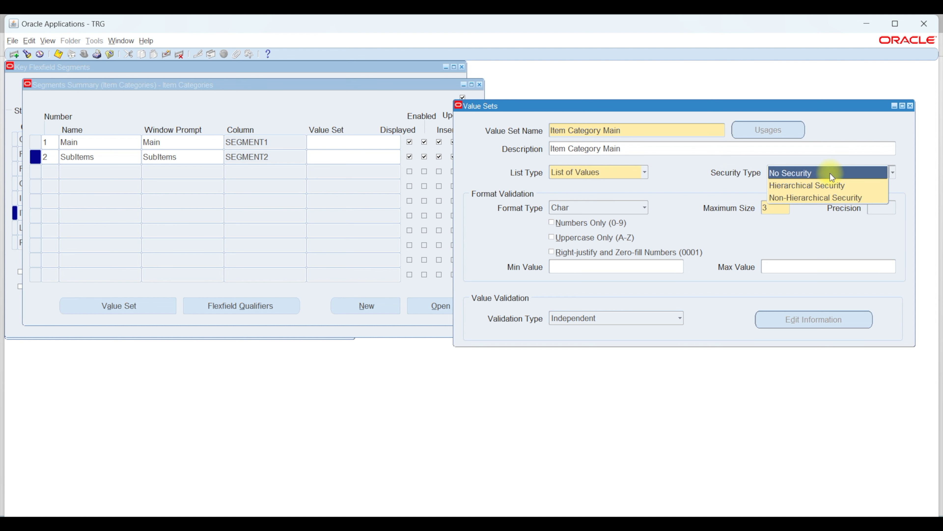
click(818, 172)
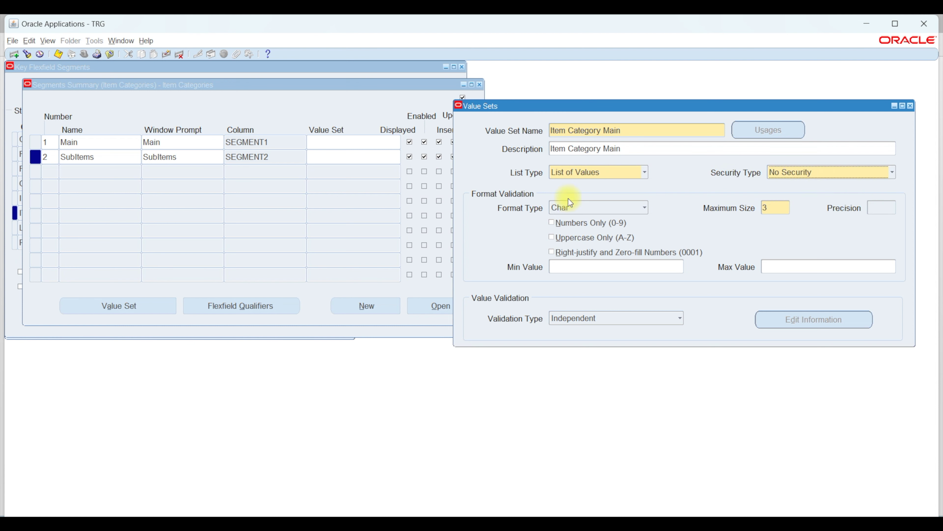
click(599, 205)
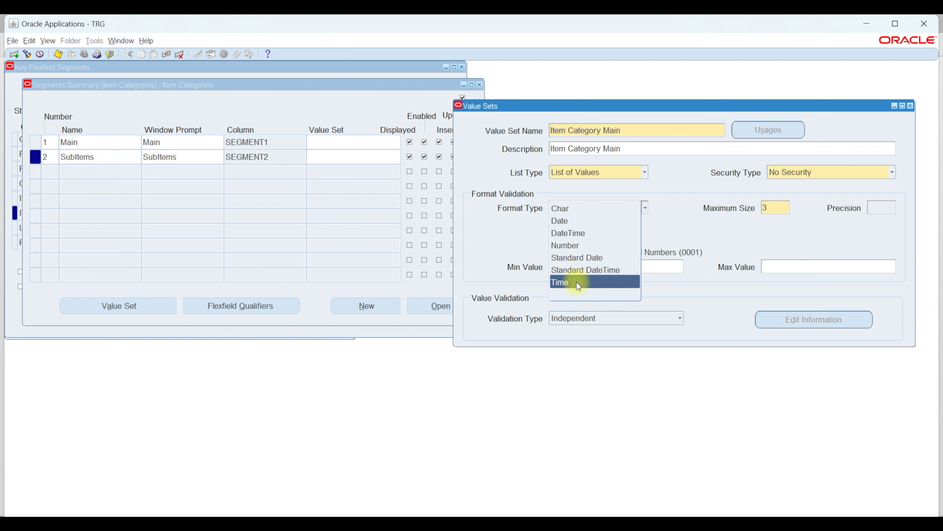
click(581, 210)
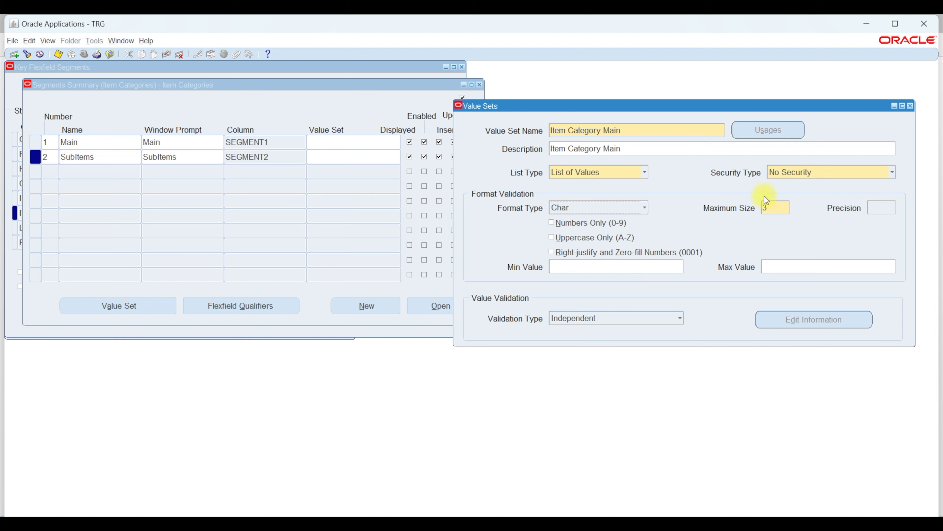
Step: Try to restrict the Item Category Main value set to numbers only and to uppercase only
click(779, 207)
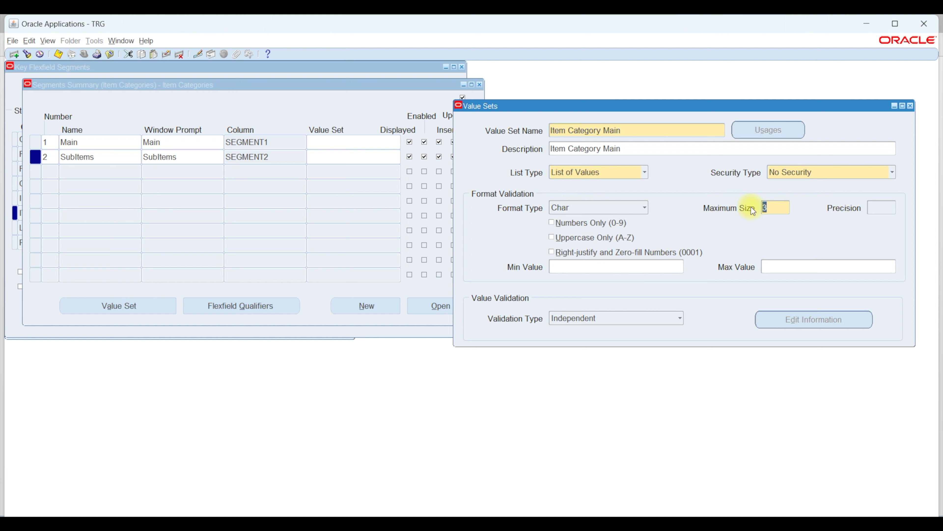
click(574, 224)
click(561, 309)
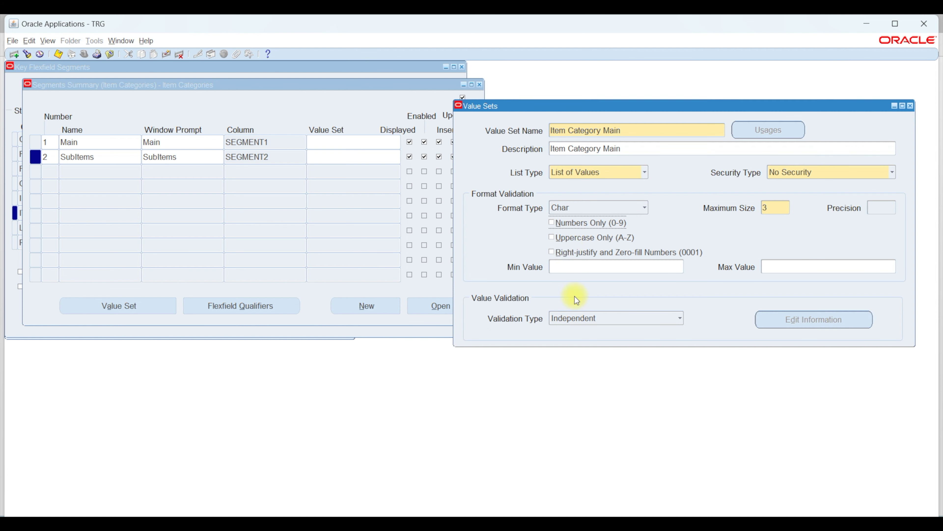
click(567, 238)
click(564, 313)
Step: Copy the value set name Item Category Main, and close the Value Sets form with its changes saved
click(635, 136)
key(ctrl+c)
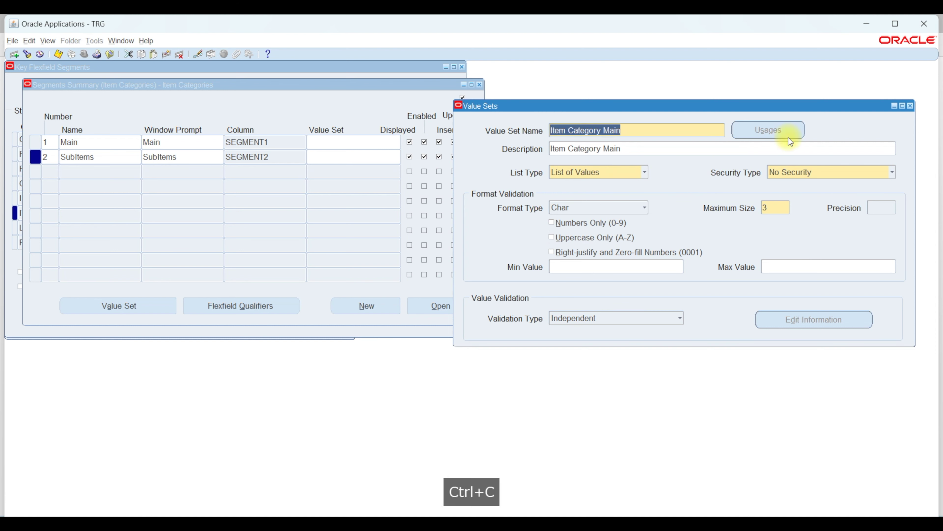
click(910, 106)
click(459, 317)
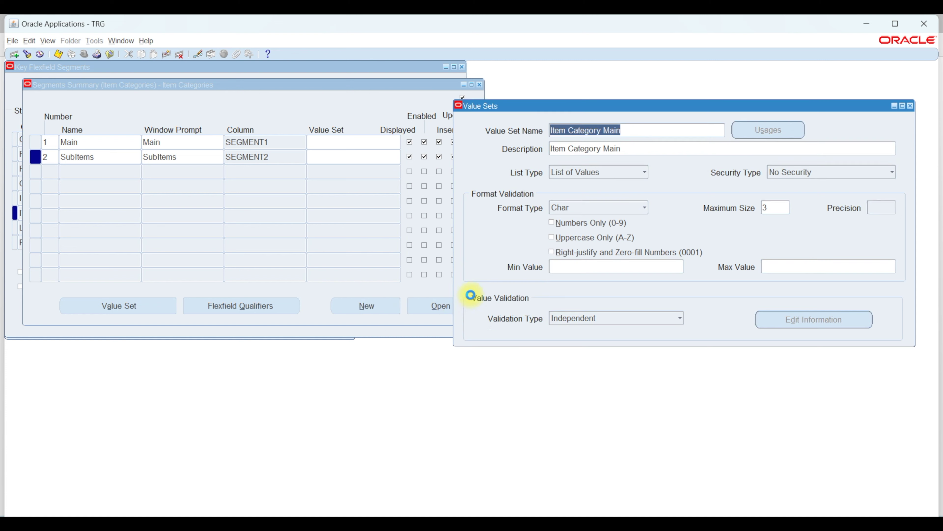
click(563, 319)
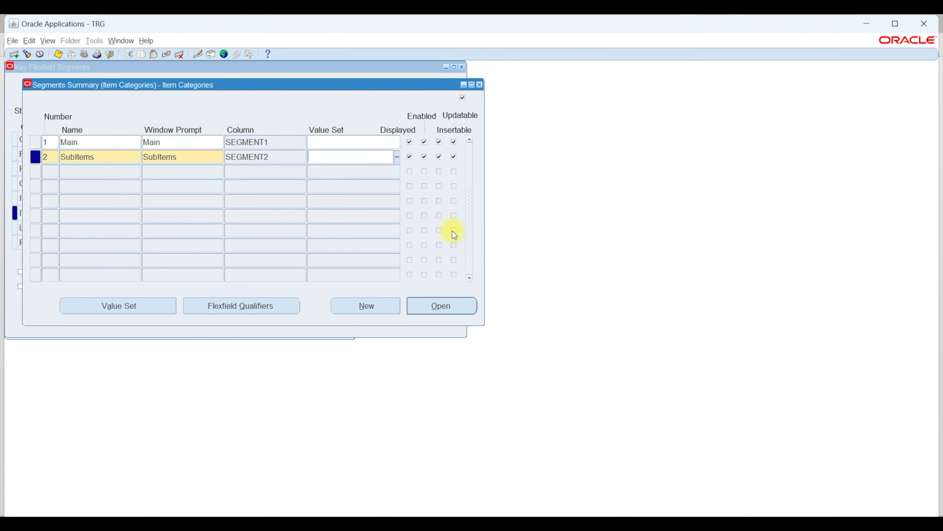
Step: Assign the value set Item Category Main to the Main segment and save the segments summary
click(350, 143)
key(ctrl+v)
key(ctrl+s)
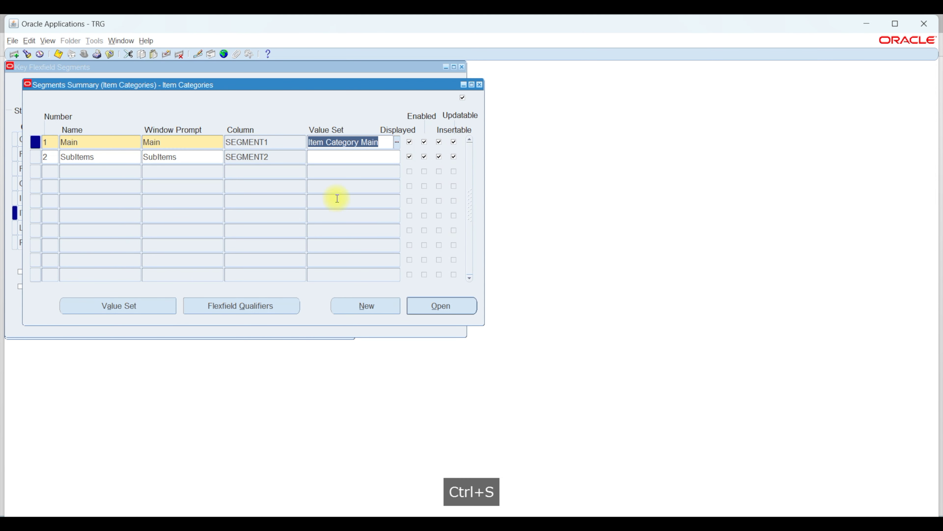
Step: Start a new value set for the SubItems segment and name it Item Category SubItems
click(332, 156)
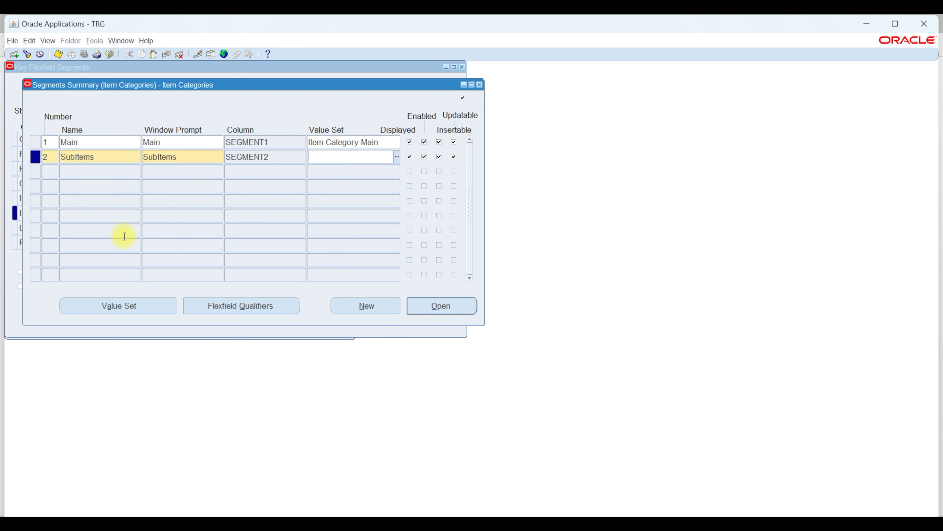
click(143, 309)
drag(113, 72, 490, 194)
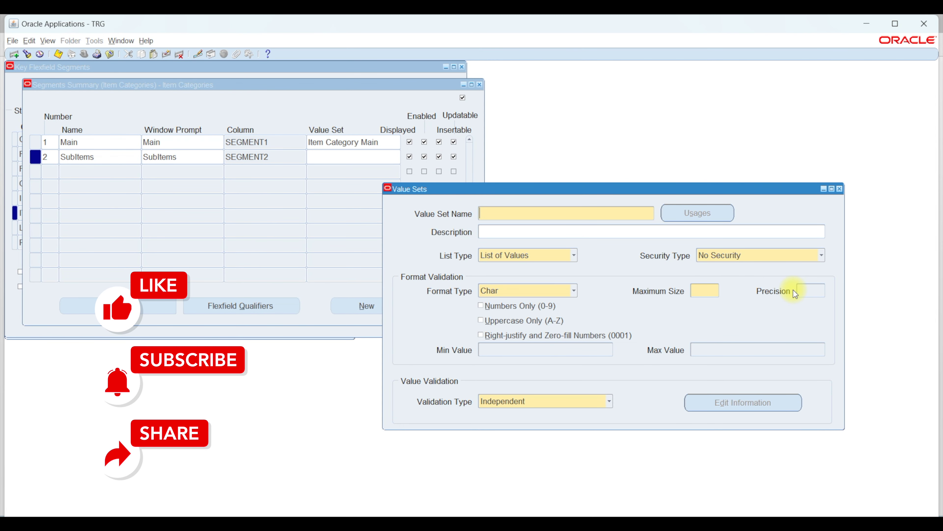
key(ctrl+v)
key(ctrl+shift+Left)
text(SubItems)
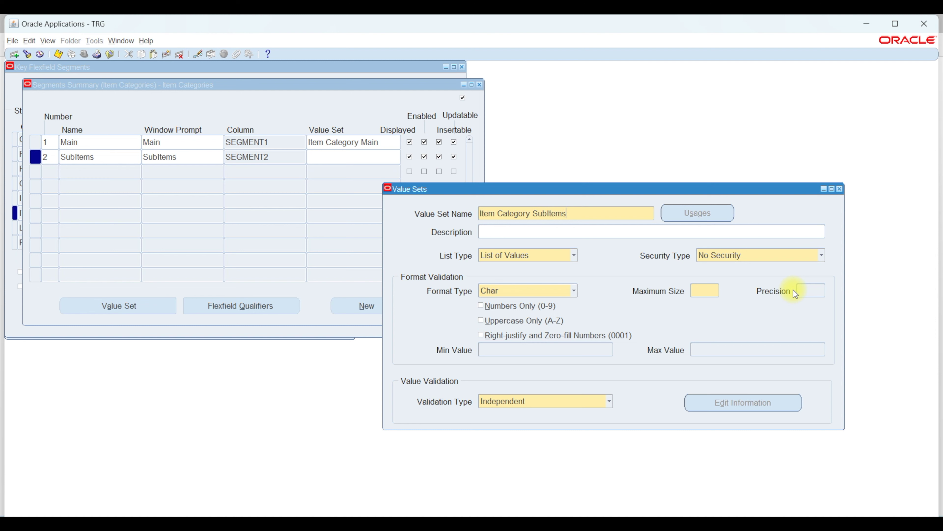
Step: Copy the value set name Item Category SubItems into its description and try to save the value set
drag(590, 214, 463, 214)
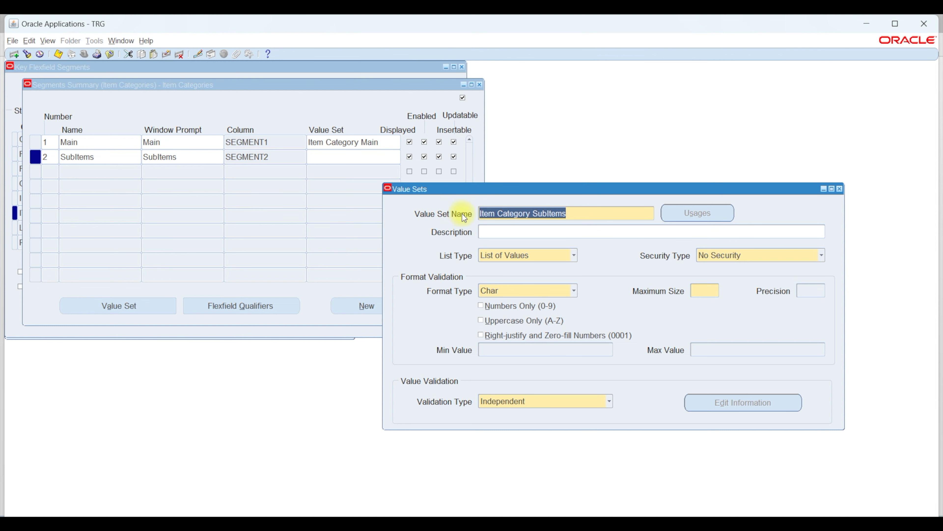
key(ctrl+c)
click(515, 232)
key(ctrl+v)
key(ctrl+s)
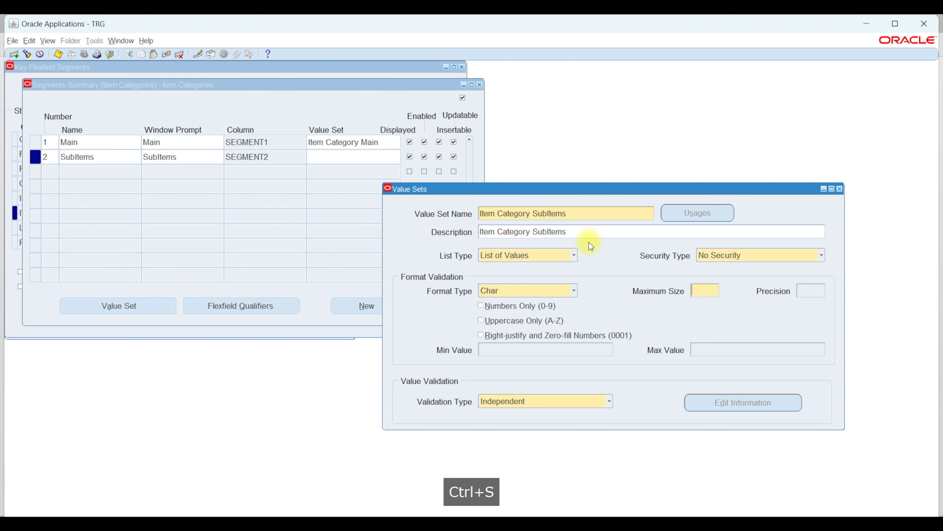
Step: Keep list type List of Values and format type Char for the SubItems value set, and restrict it to numbers only
click(531, 254)
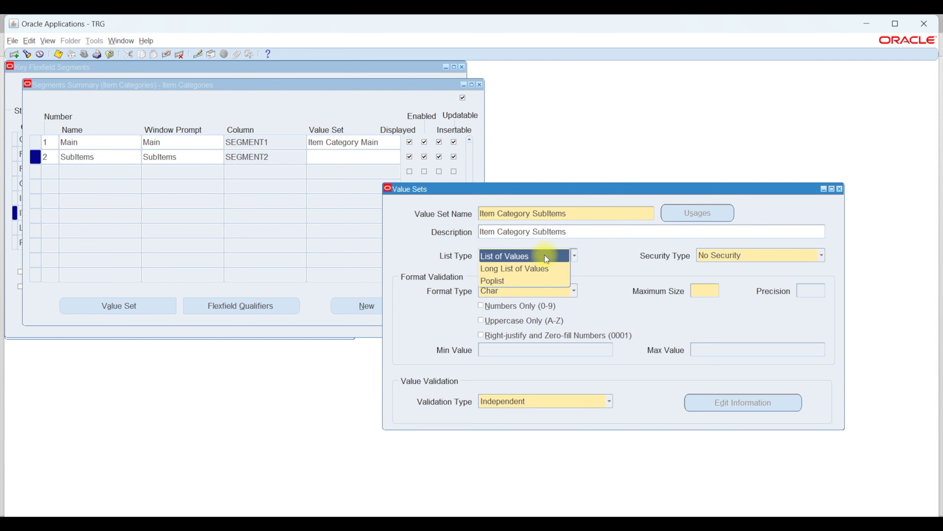
click(530, 256)
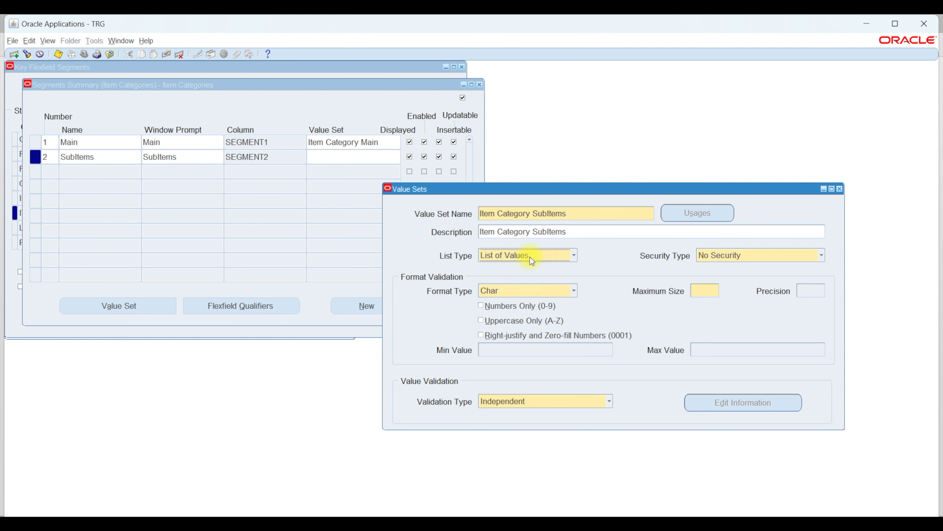
click(539, 296)
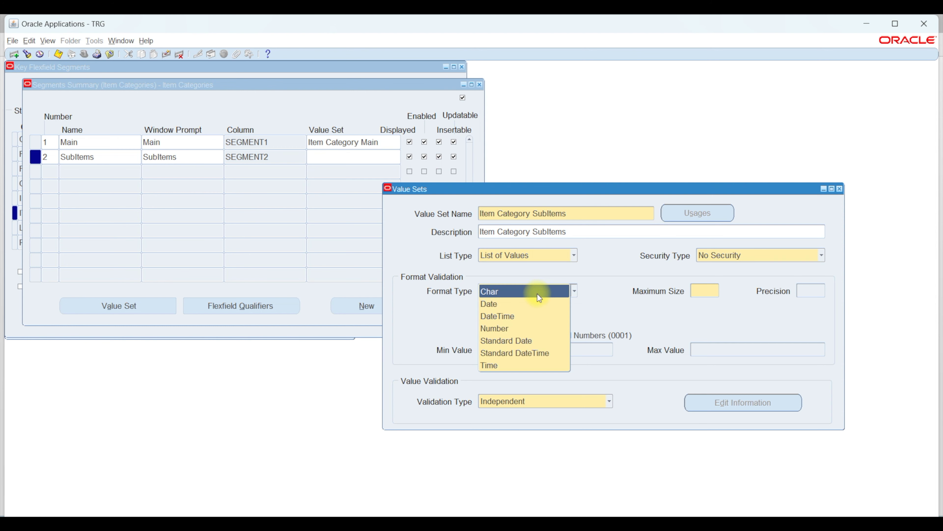
click(504, 291)
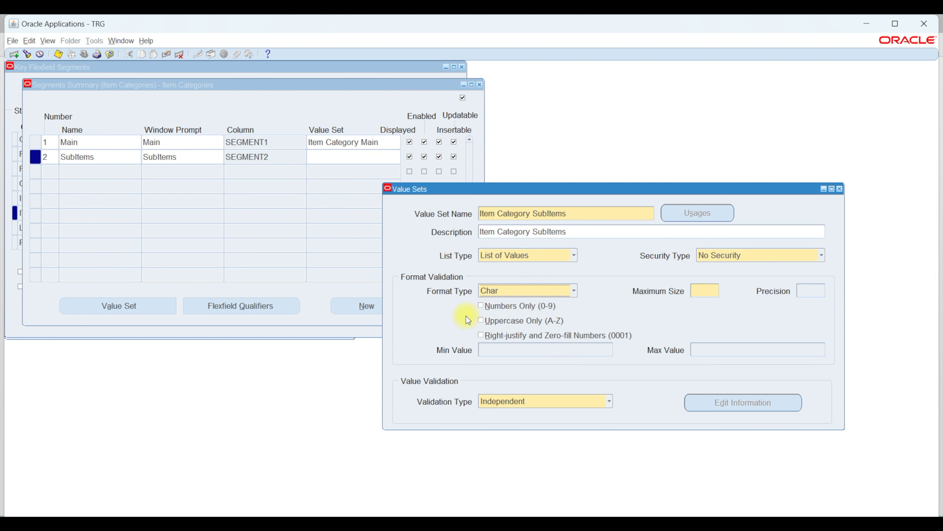
click(498, 306)
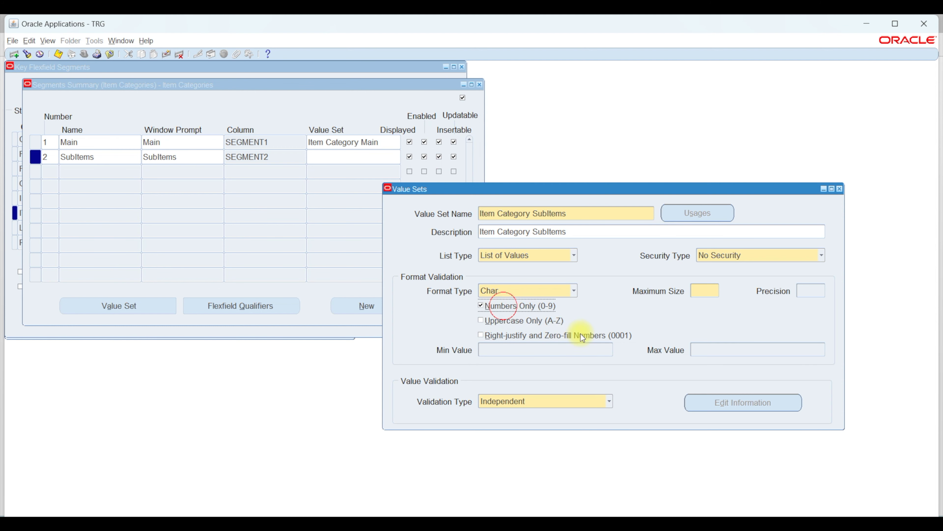
Step: Set the SubItems value set's maximum size to 3 and its validation type to Dependent
click(711, 291)
text(3)
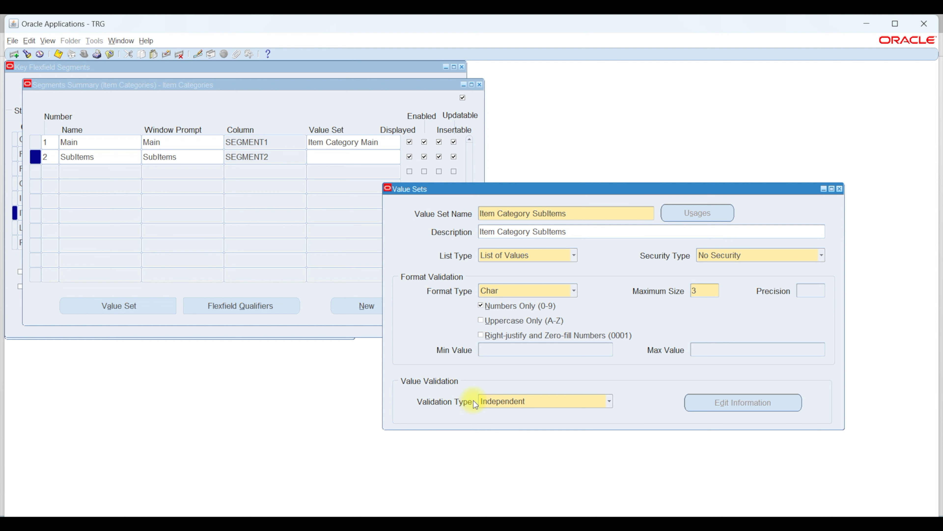
click(549, 404)
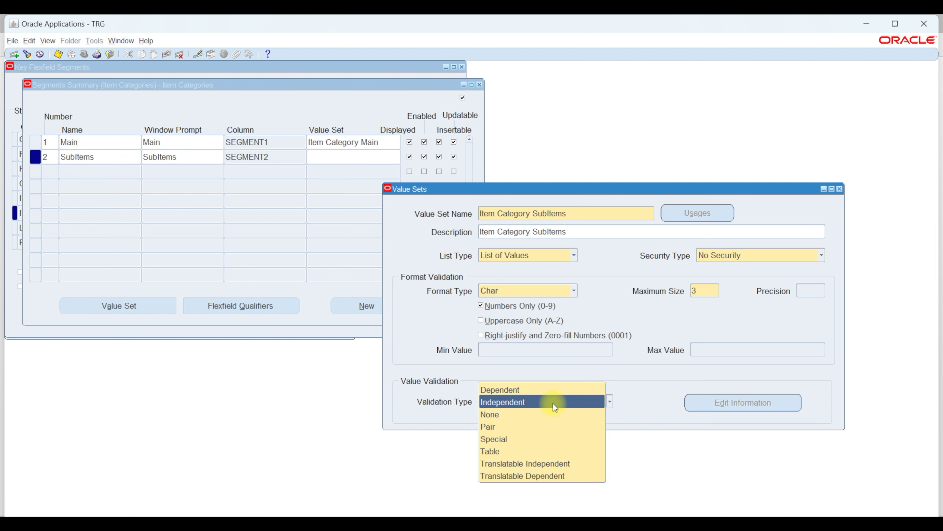
click(523, 391)
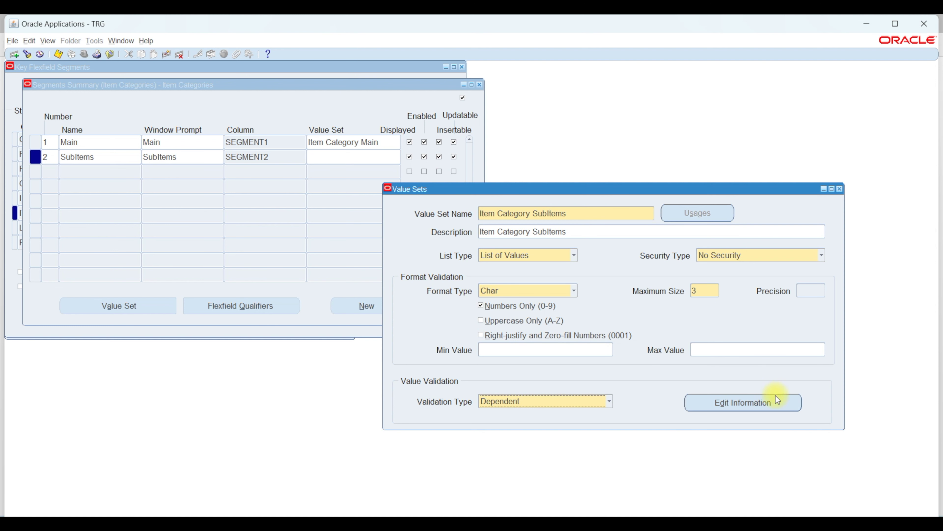
Step: Make the dependent value set rely on the independent value set Item Category Main
click(718, 407)
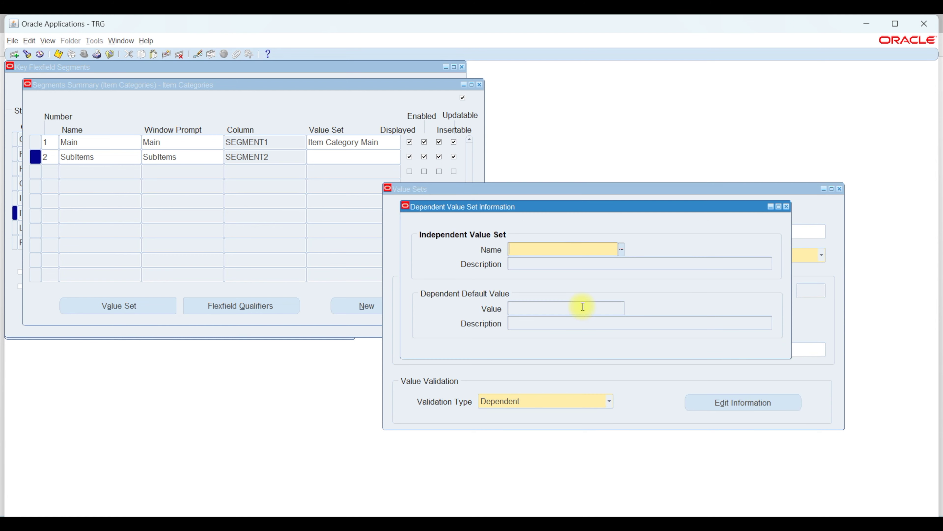
click(622, 249)
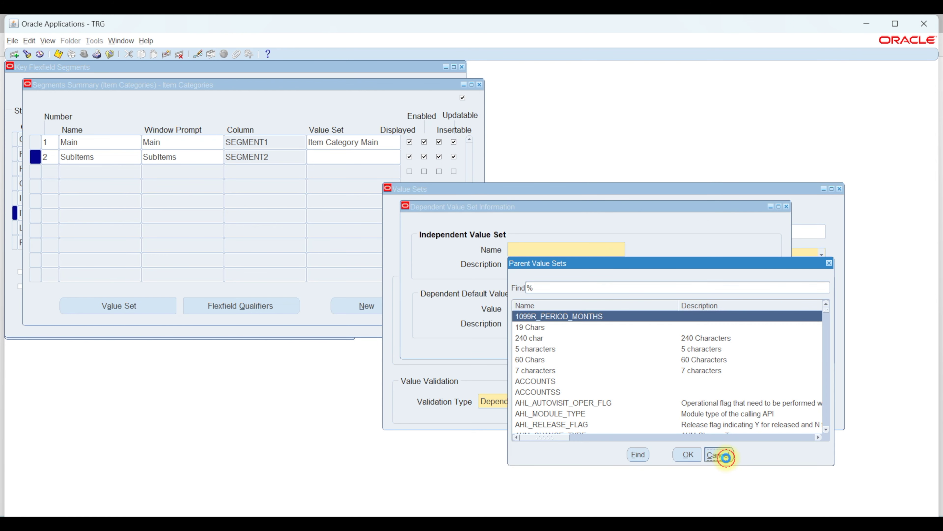
click(718, 454)
key(ctrl+v)
key(Tab)
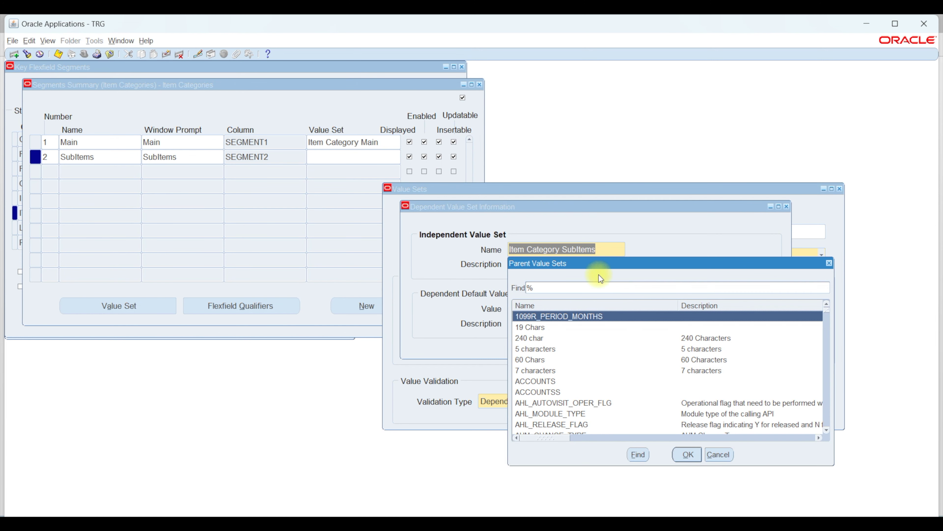
click(719, 454)
double_click(581, 249)
text(Main)
key(Tab)
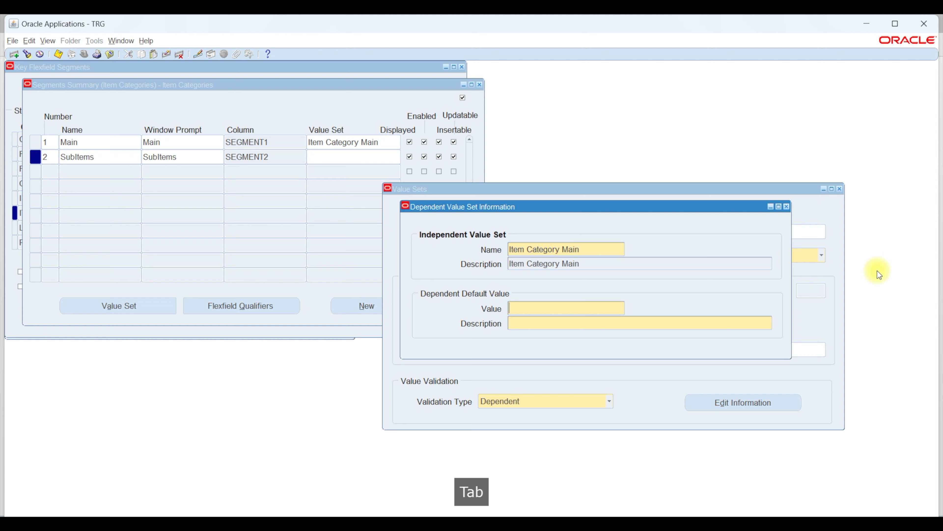
Step: Set the dependent default value to 000 with description Default Category and close the dependent value set information
click(521, 328)
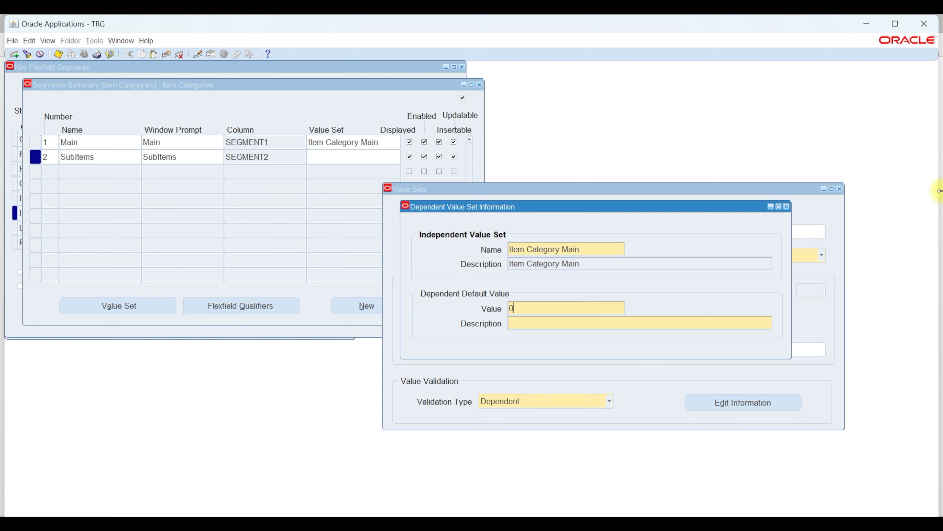
text(00)
key(Tab)
text(000)
key(Tab)
text(Default Category)
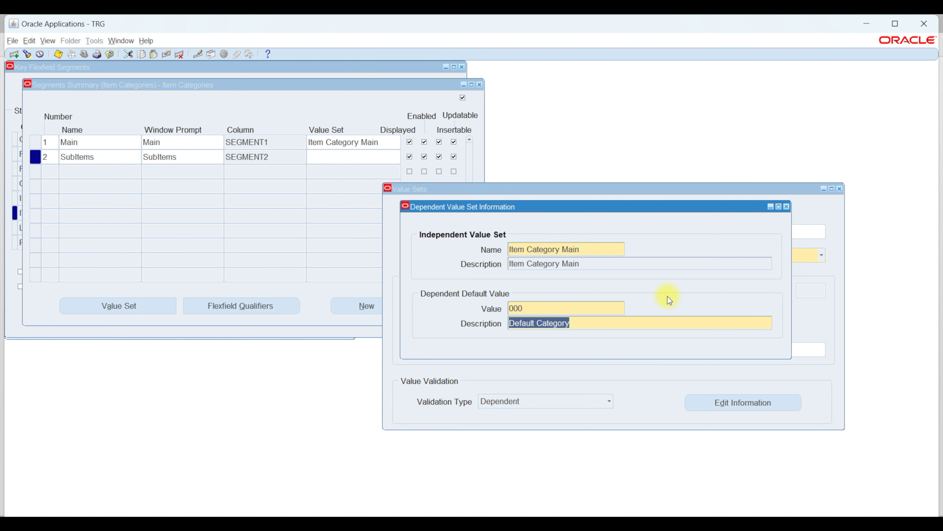
click(787, 206)
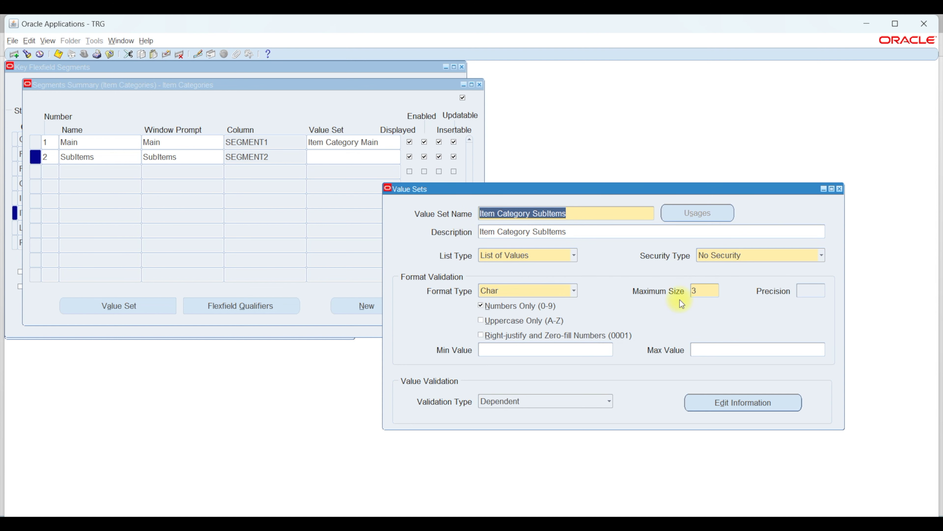
Step: Copy the value set name Item Category SubItems, assign it to the SubItems segment, and save
key(ctrl+c)
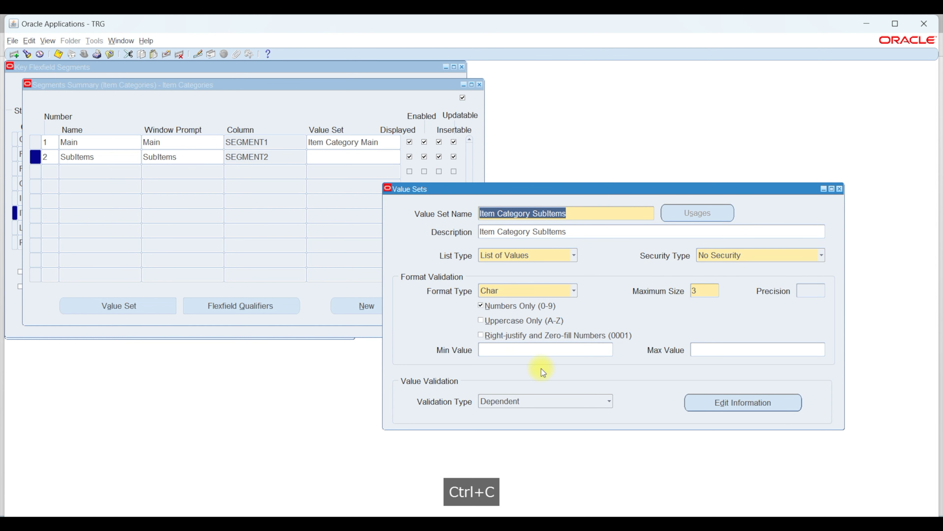
click(839, 189)
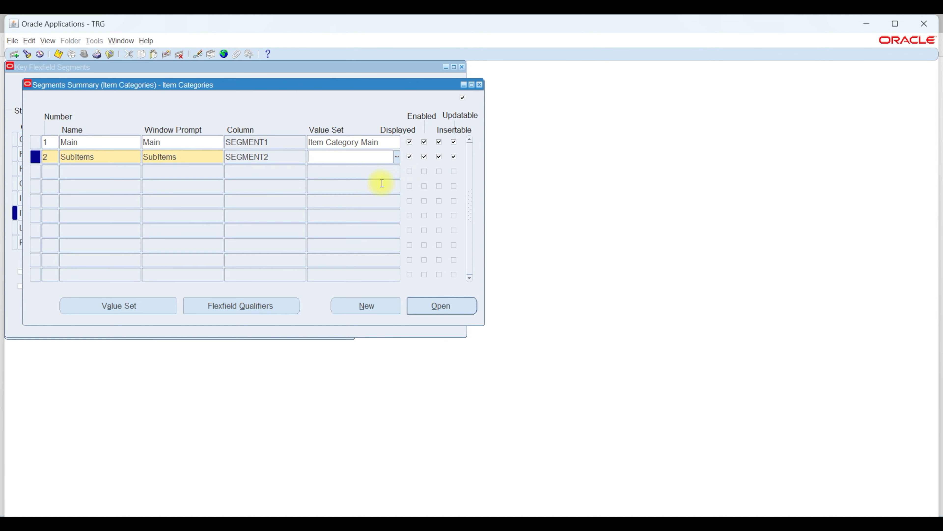
key(ctrl+v)
key(ctrl+s)
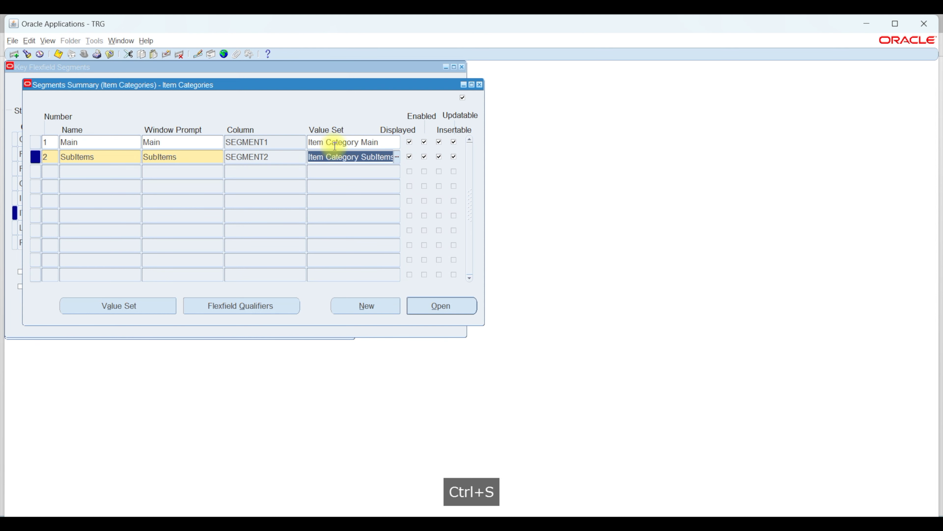
Step: Review the Main segment's value set definition and flexfield qualifiers, and close the Item Categories segments summary
click(335, 145)
click(163, 308)
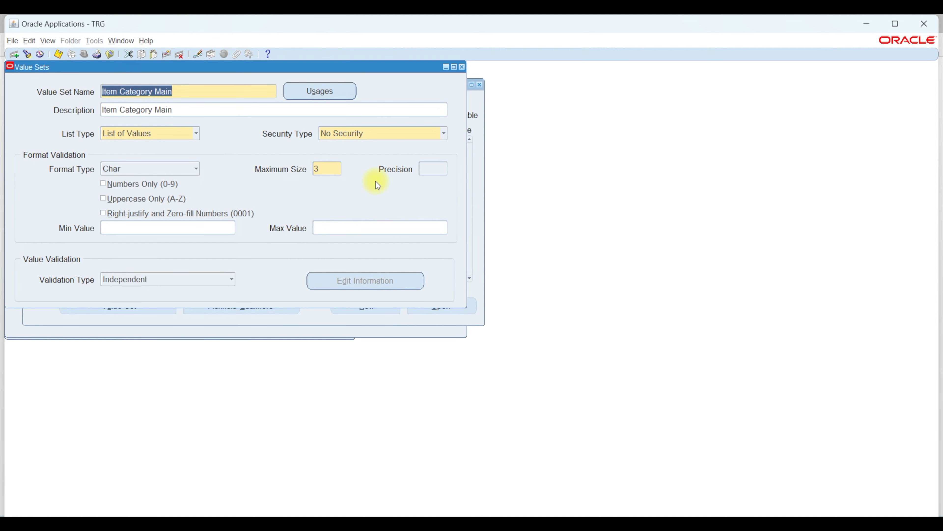
click(462, 67)
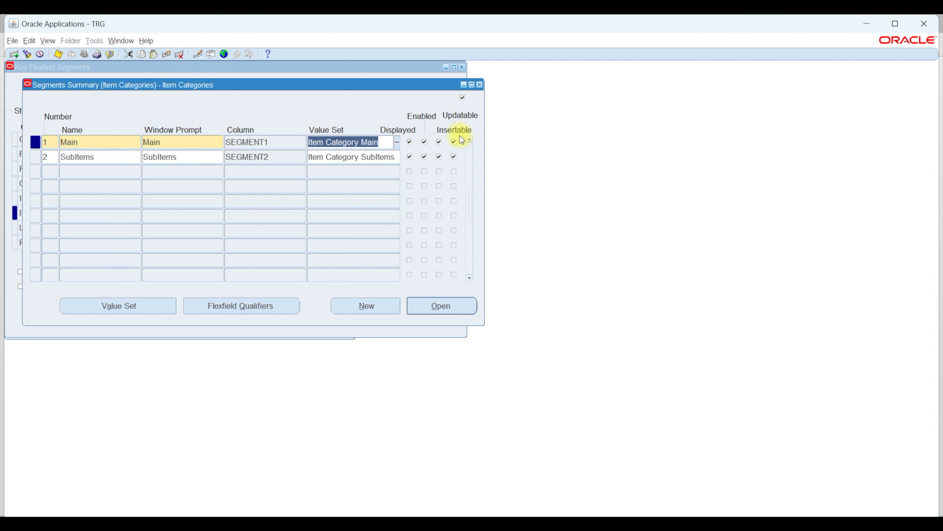
click(277, 305)
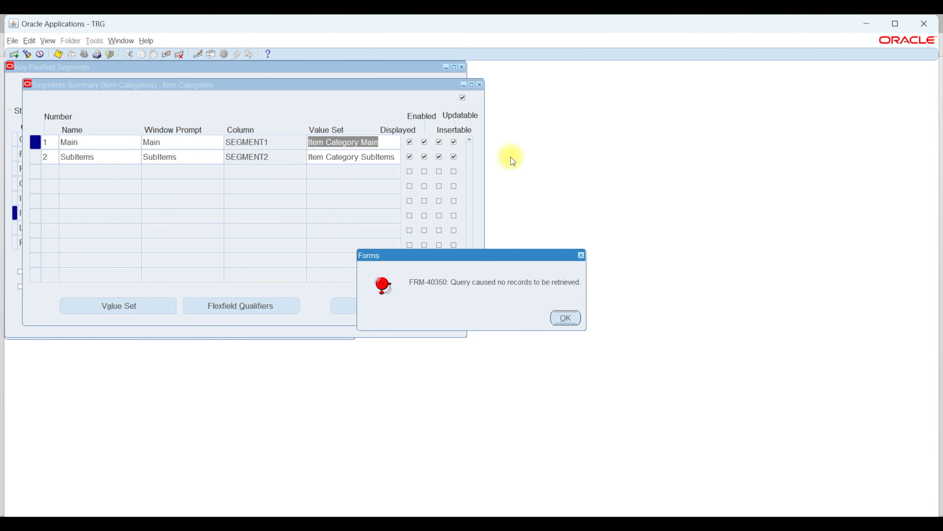
click(565, 317)
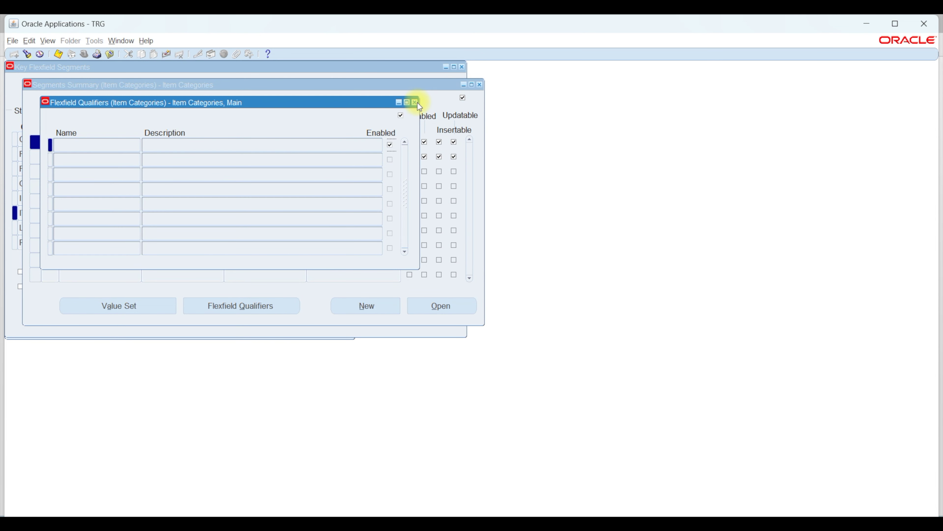
click(417, 101)
click(480, 85)
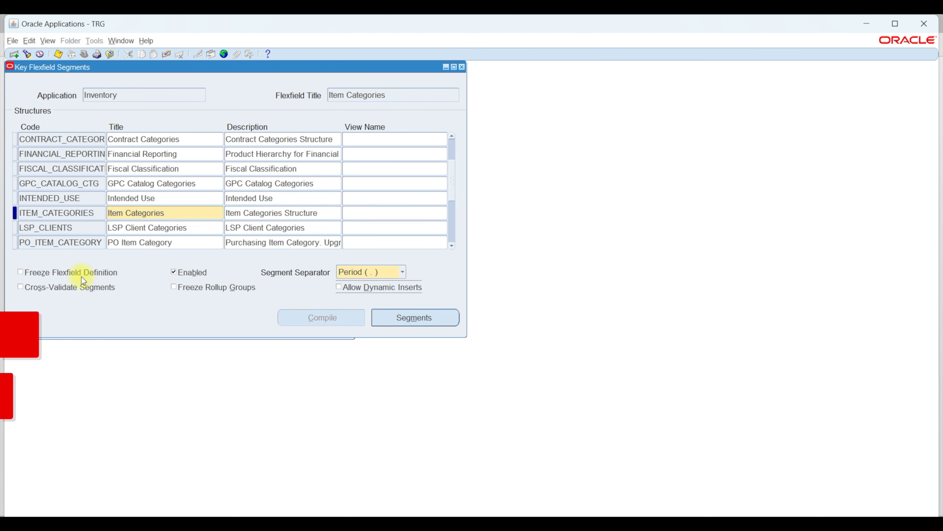
Step: Freeze the Item Categories flexfield definition, accept the caution, and save it so that it compiles
click(73, 272)
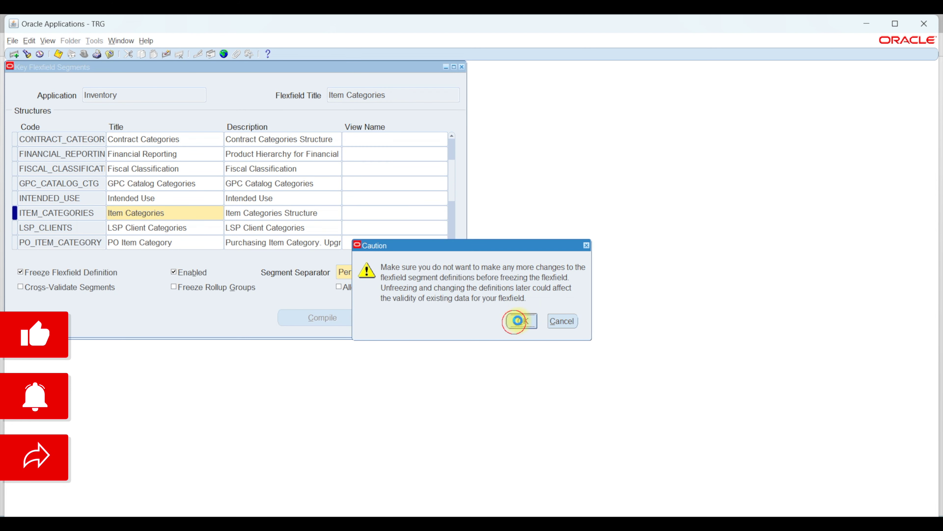
click(518, 321)
click(59, 54)
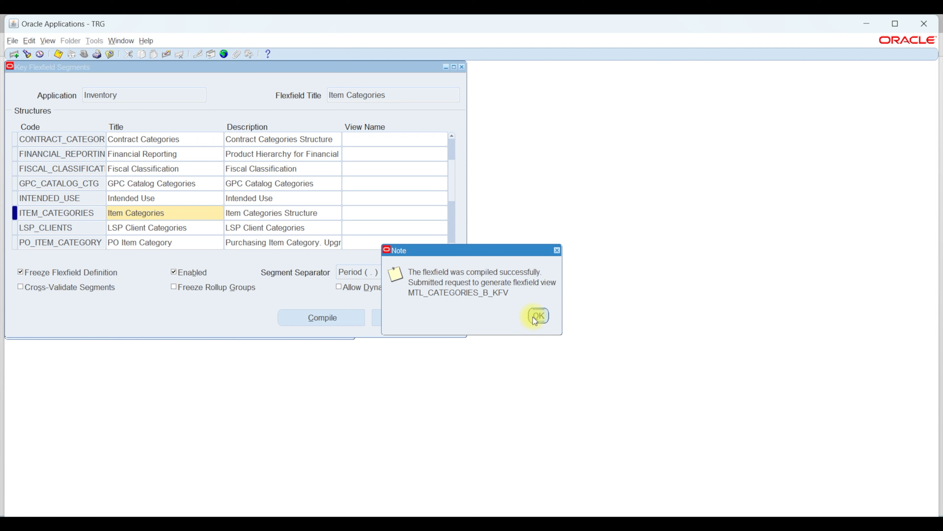
click(537, 316)
Step: Find the Item Catalogs flexfield and examine its segments summary
click(362, 93)
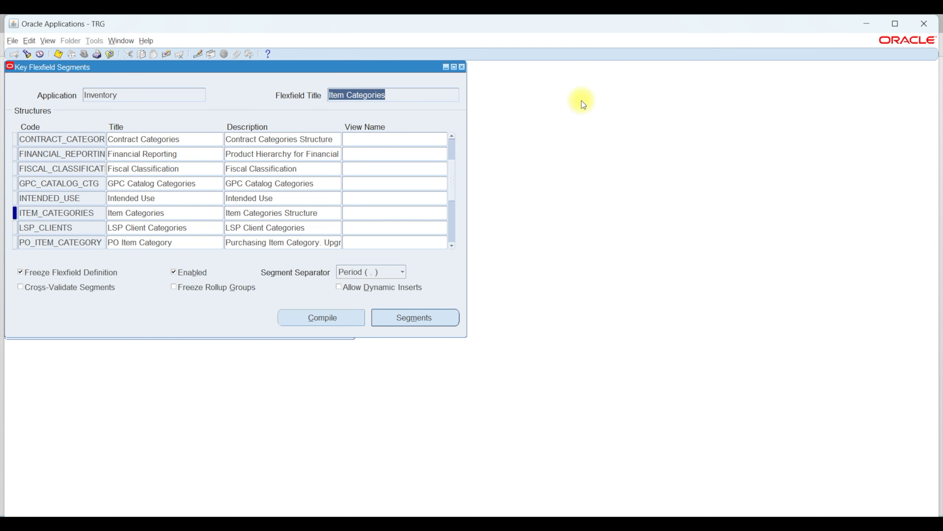
key(Down)
key(Down)
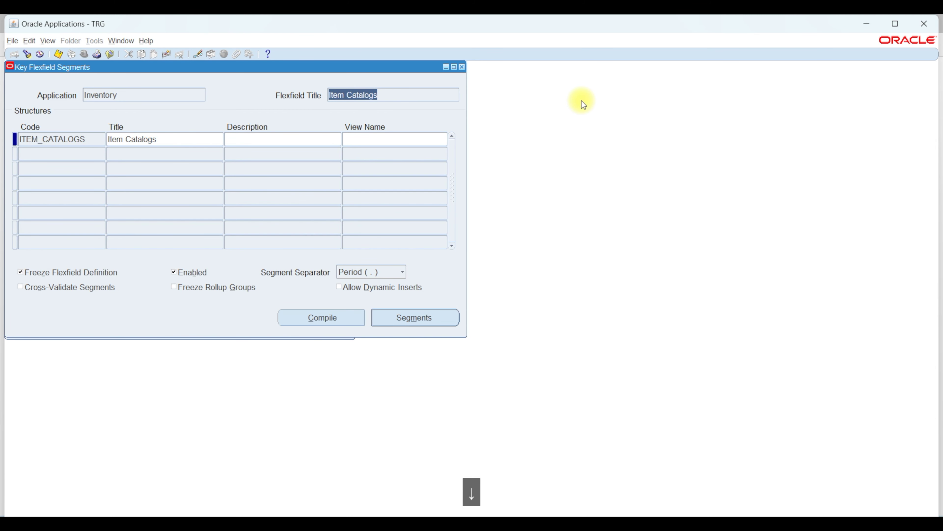
key(Up)
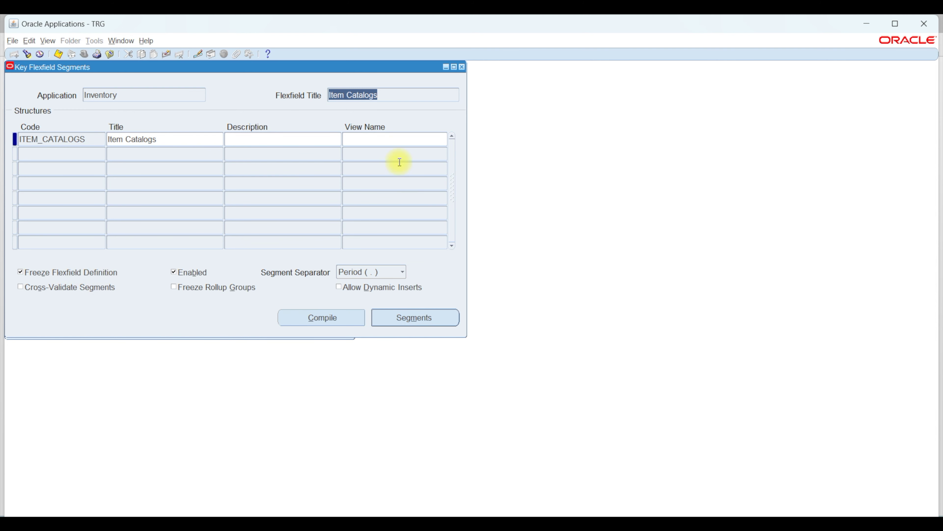
click(409, 320)
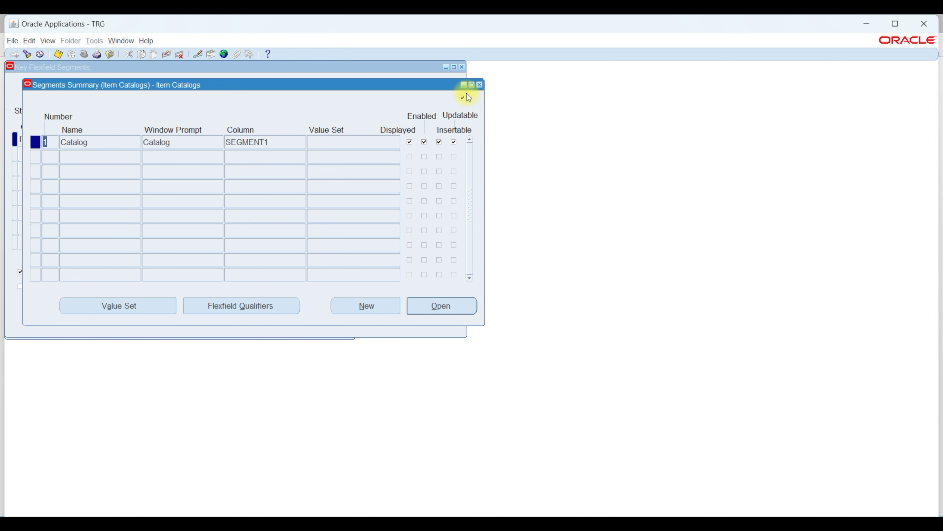
click(479, 84)
Step: Move to the Stock Locators flexfield and unfreeze its definition
click(398, 97)
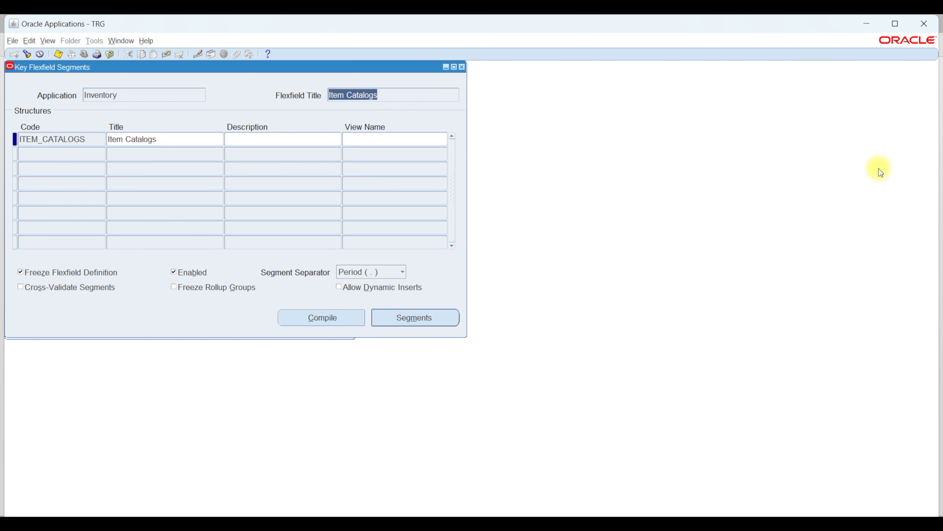
key(Up)
key(Down)
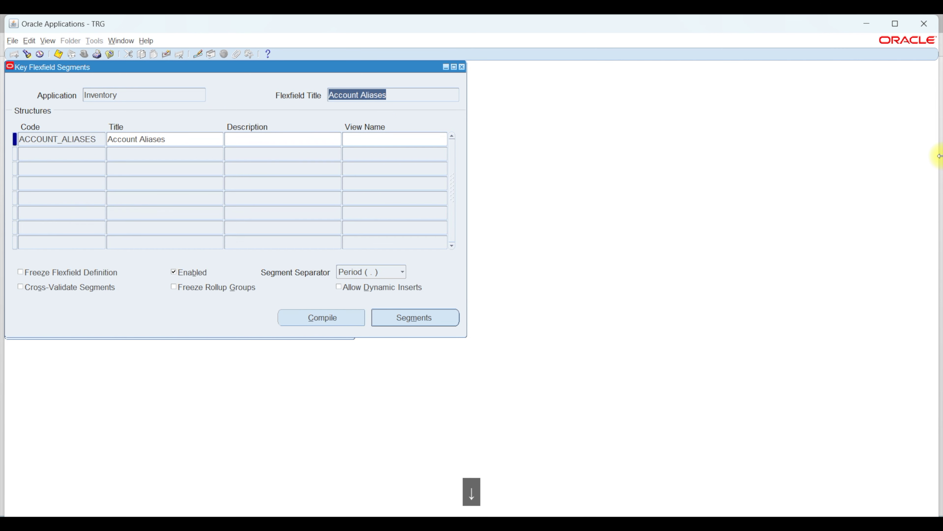
key(Down)
key(Down)
key(Down)
key(Down)
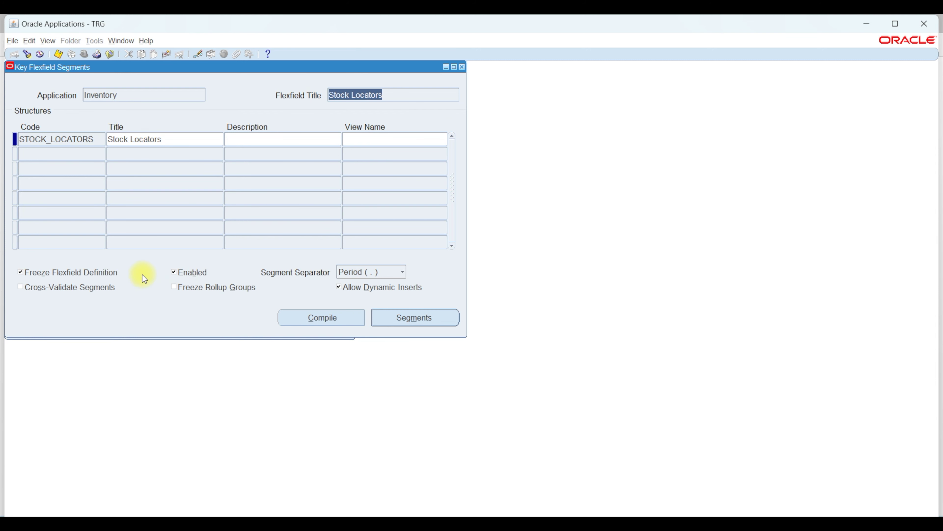
click(100, 275)
click(520, 314)
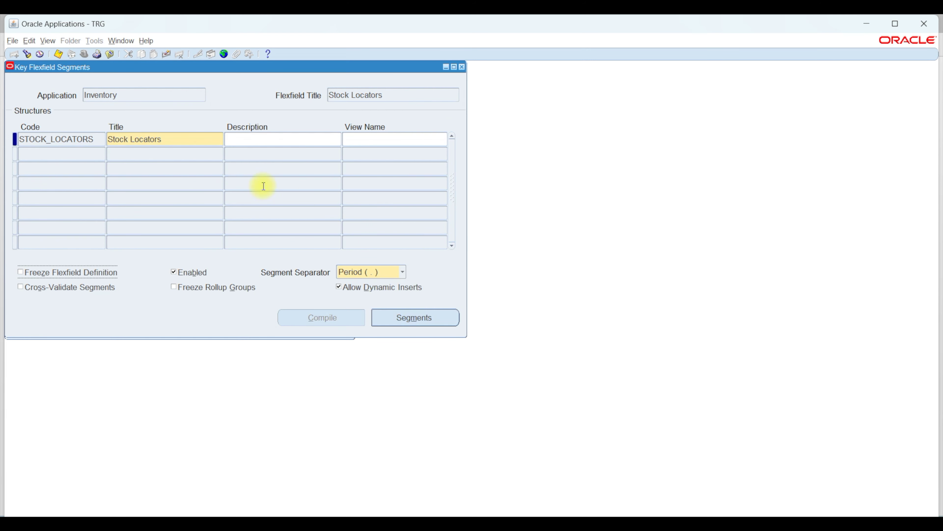
Step: Open the Stock Locators segments and define segment 1 with name and window prompt Rack on column SEGMENT1
click(414, 317)
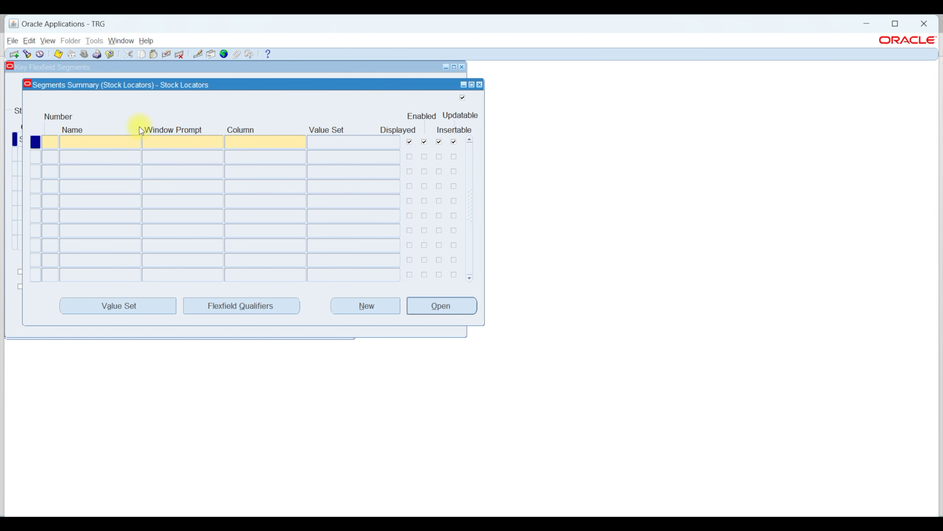
text(1)
key(Tab)
key(Tab)
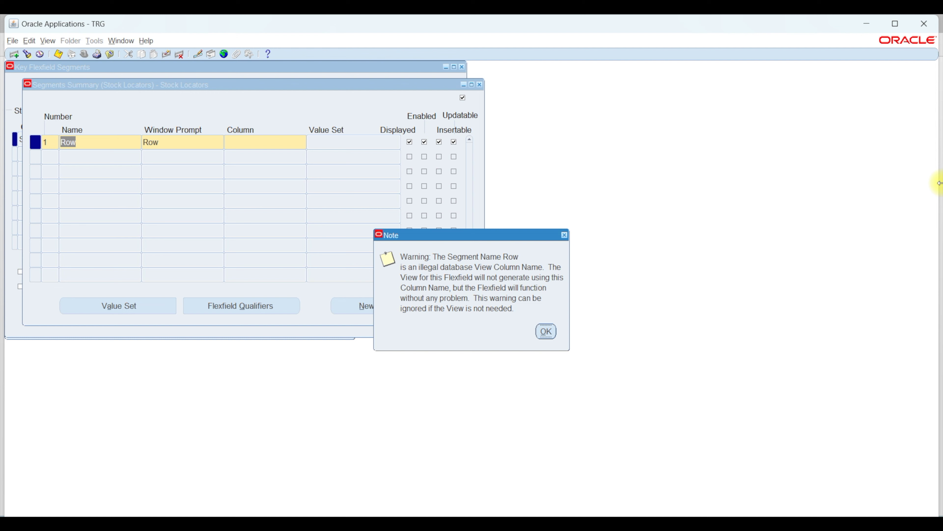
key(Return)
key(shift+Tab)
text(Rack)
key(Tab)
text(Rack)
key(Tab)
text(segment1)
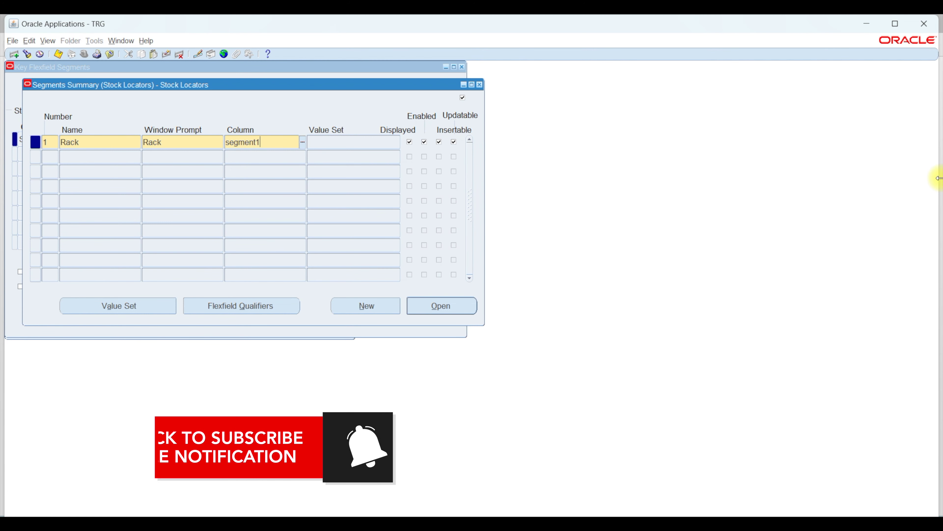
key(Tab)
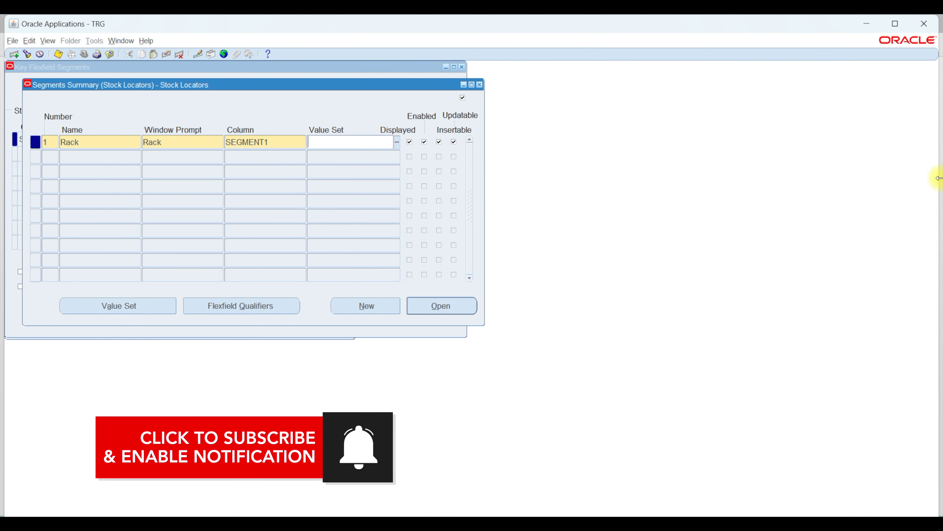
key(Tab)
key(Return)
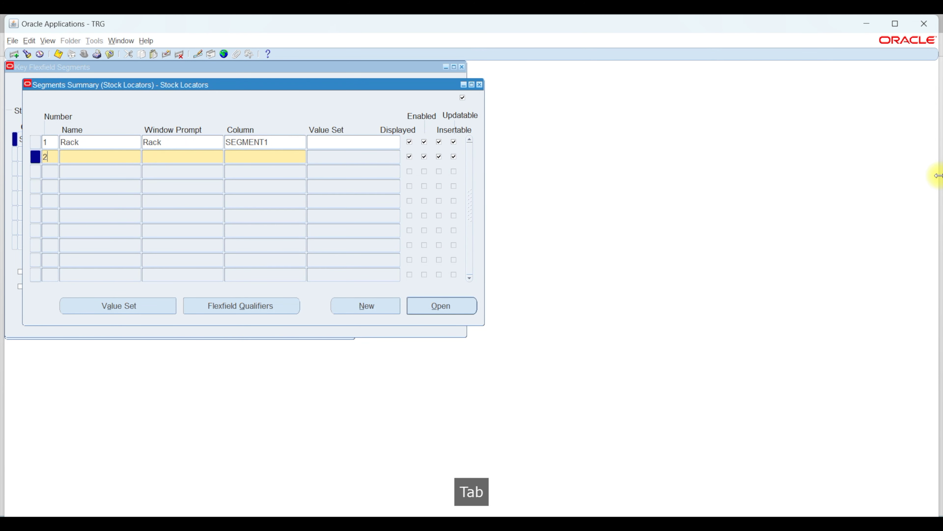
text(R)
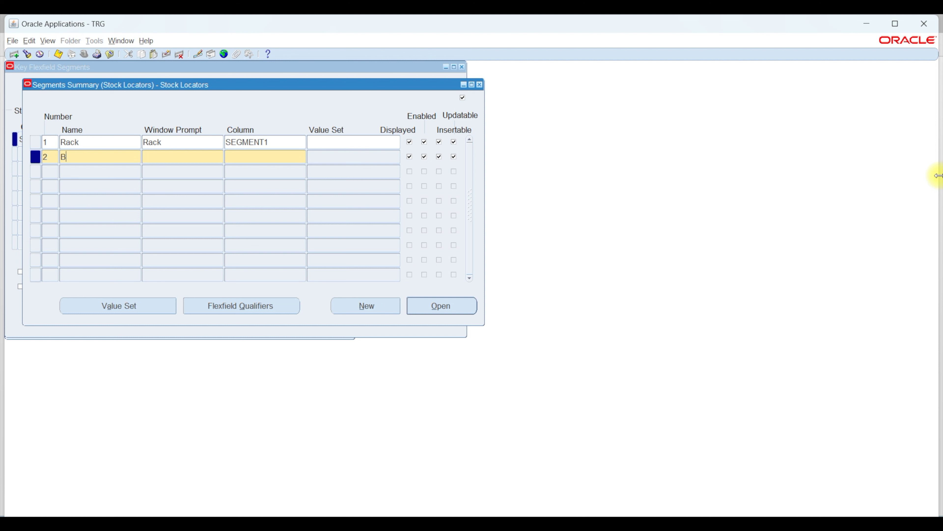
key(BackSpace)
key(BackSpace)
text(Shelf)
key(Tab)
key(Tab)
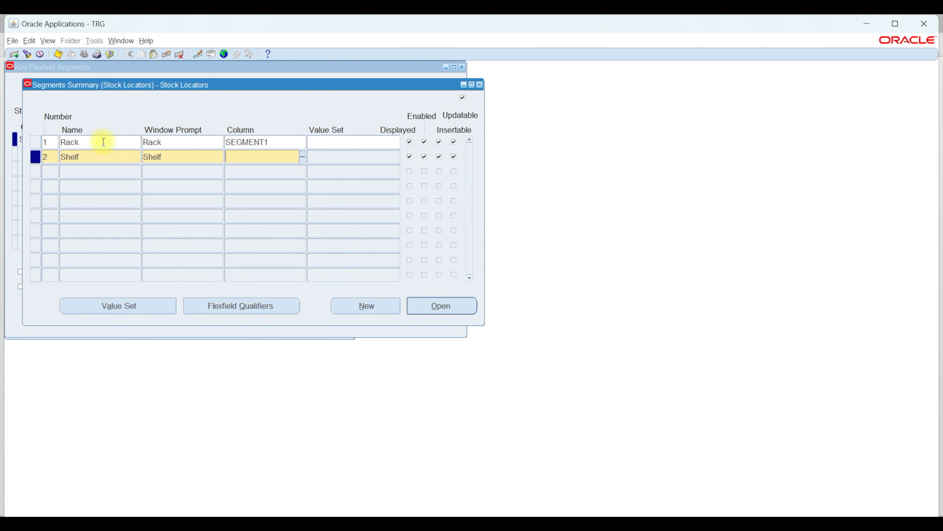
double_click(166, 156)
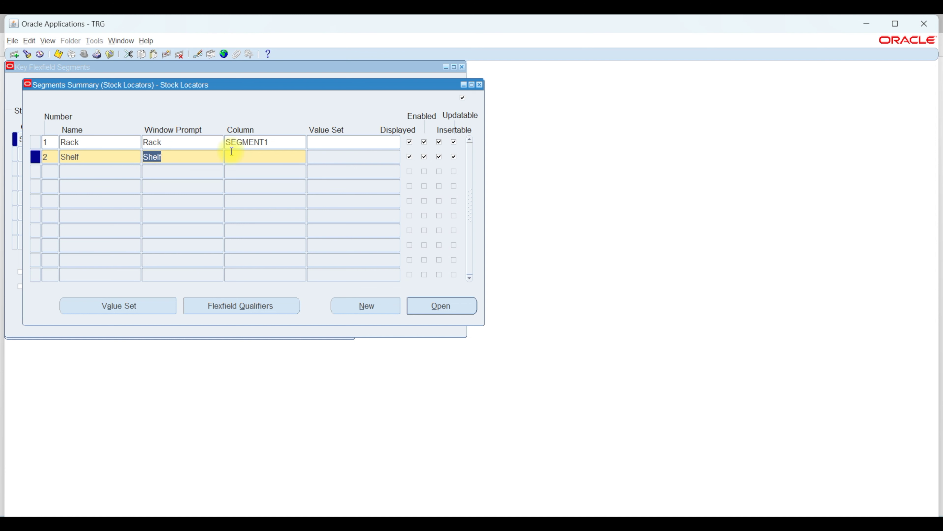
text(Rack)
double_click(98, 157)
text(Rack)
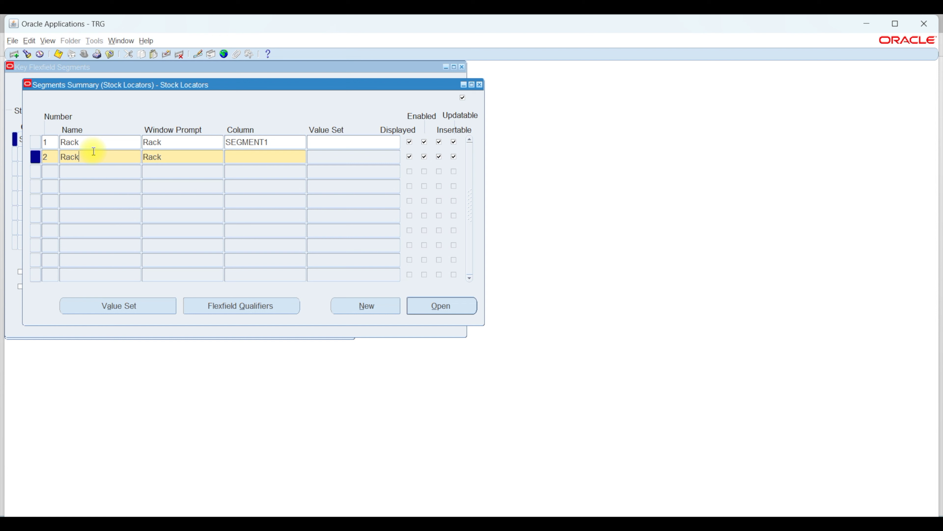
key(Tab)
key(alt+o)
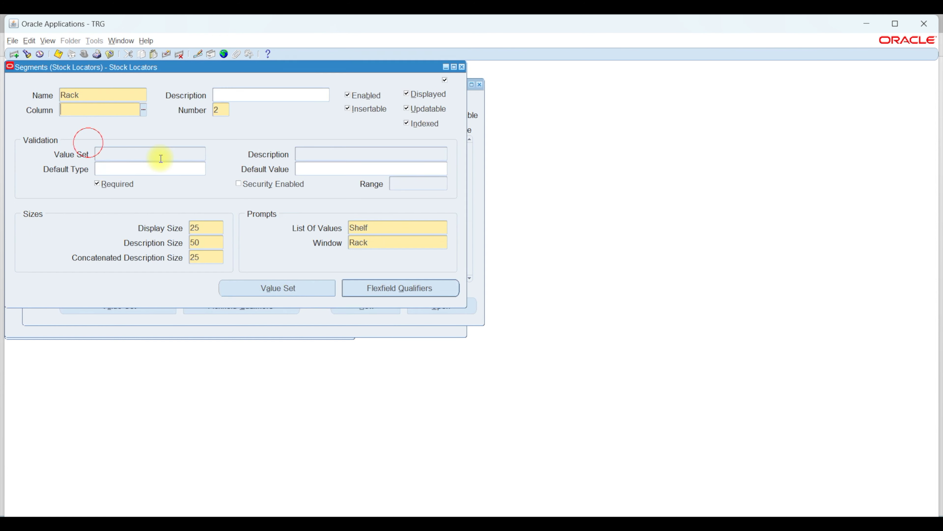
click(462, 67)
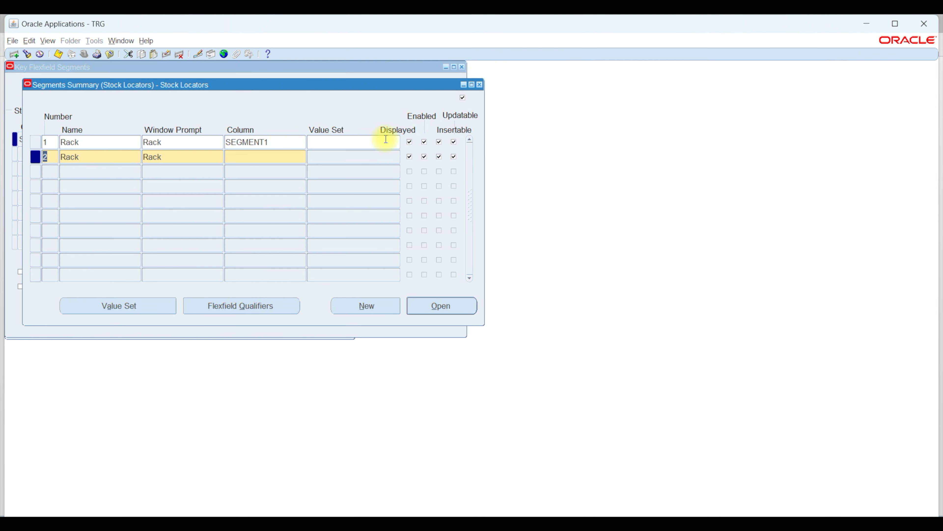
click(180, 54)
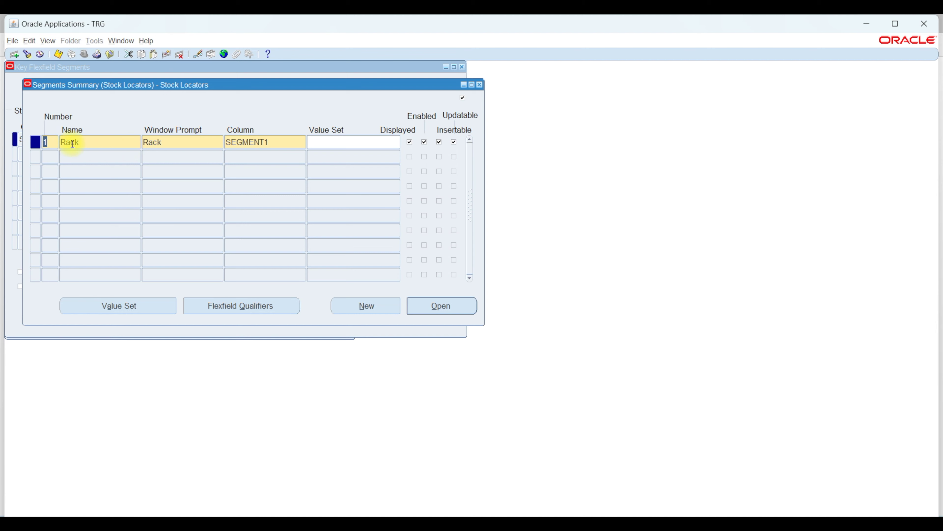
Step: Change the name and window prompt of Stock Locators segment 1 to Shelf
text(Shelf)
key(Tab)
text(R)
key(BackSpace)
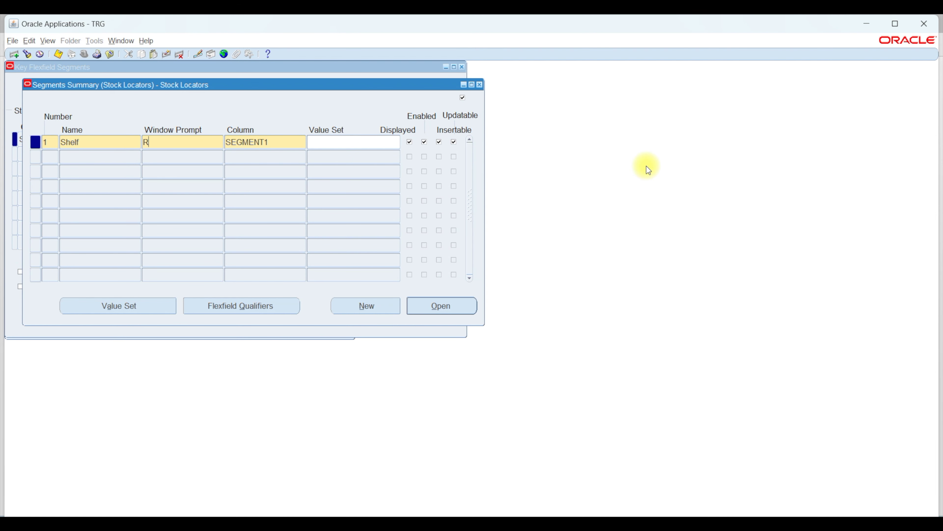
text(helf)
key(Tab)
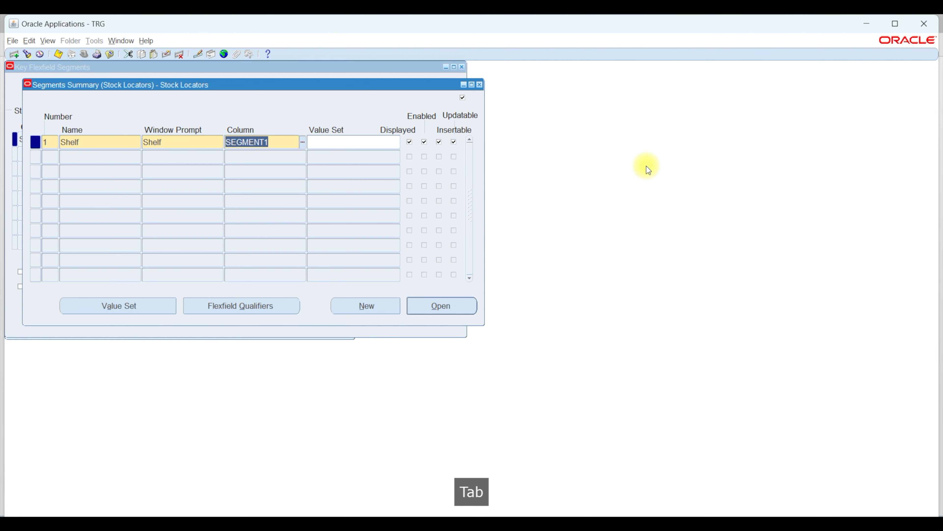
Step: Define segment 2 with name and window prompt Rack on column SEGMENT2
key(Down)
text(2)
key(Tab)
text(S)
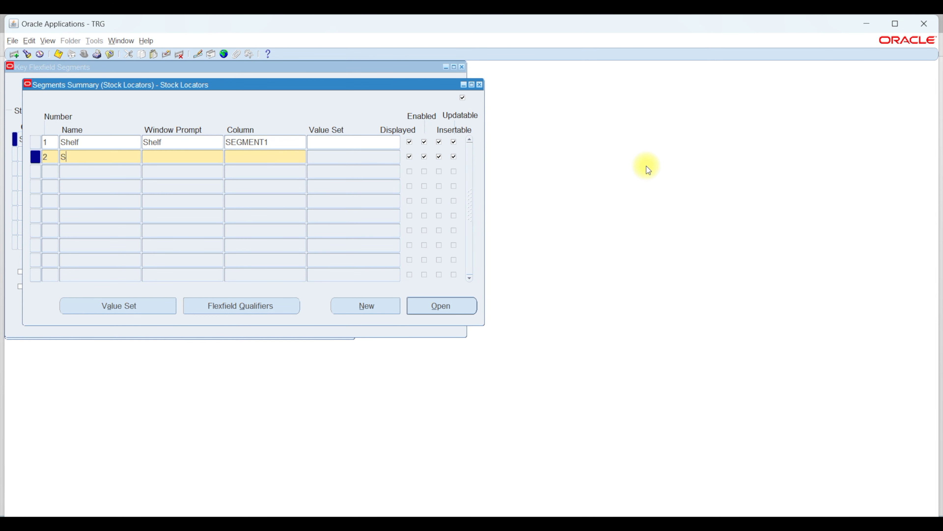
key(BackSpace)
key(BackSpace)
text(Rack)
key(Tab)
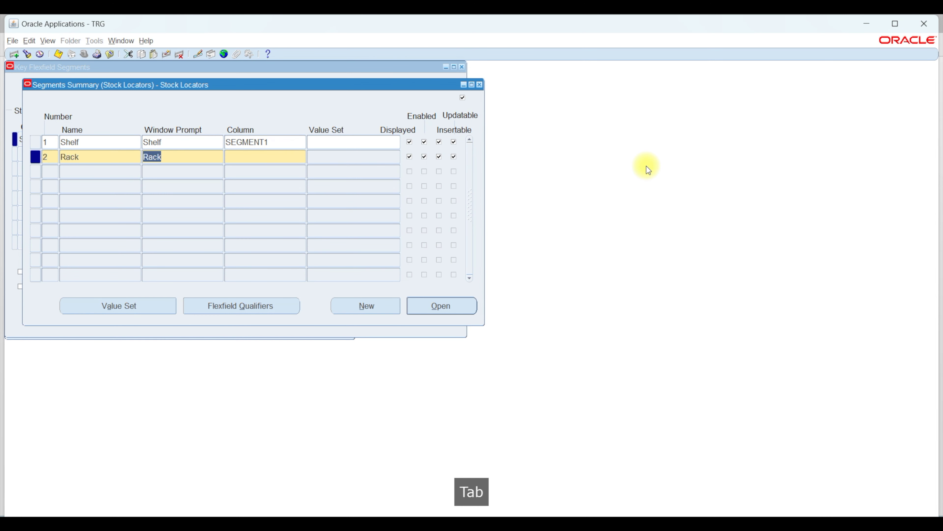
key(Tab)
text(segme)
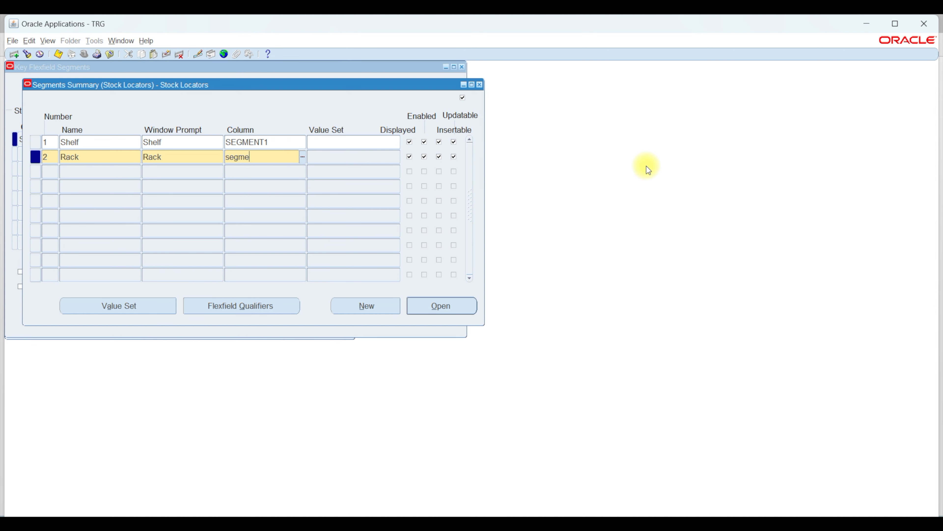
key(Tab)
Step: Define segment 3 with name and window prompt Bin on column SEGMENT3, and save the Stock Locators segments
key(Return)
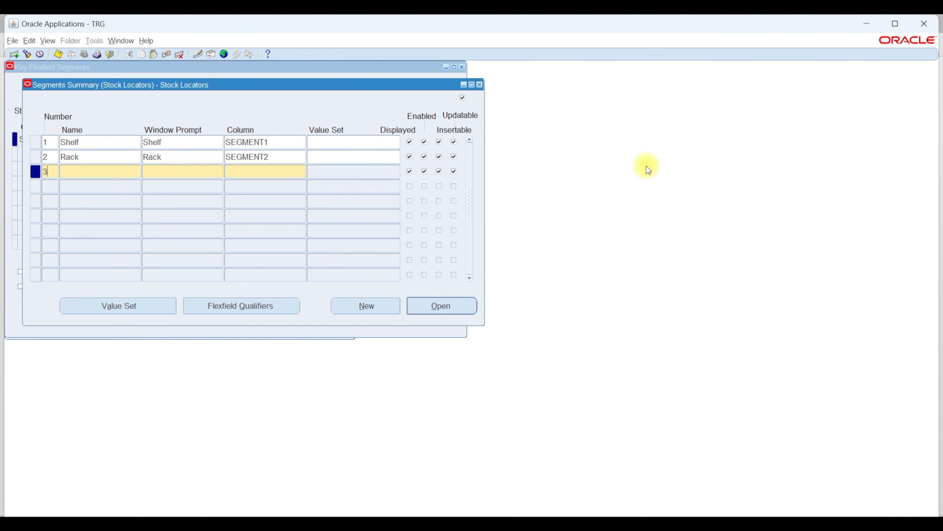
key(Tab)
text(Bin)
key(Tab)
key(Tab)
text(segment3)
key(Tab)
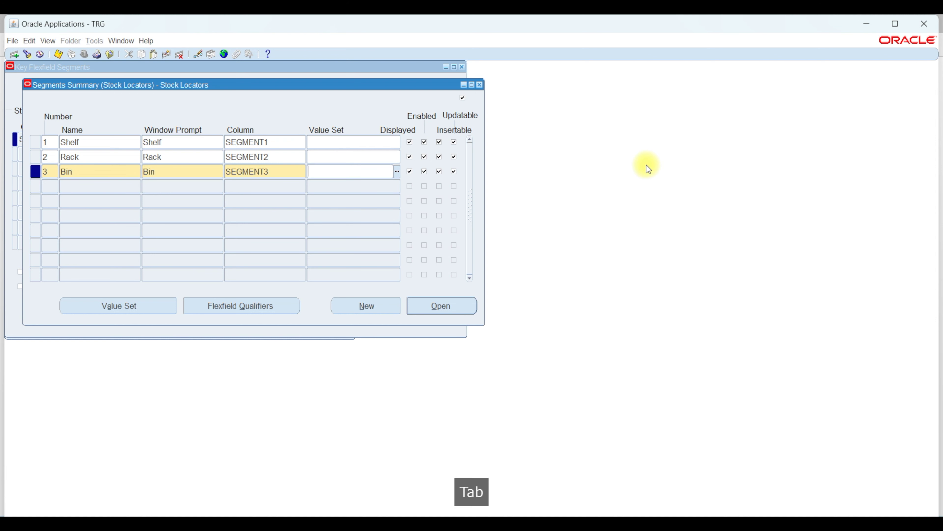
key(ctrl+s)
key(space)
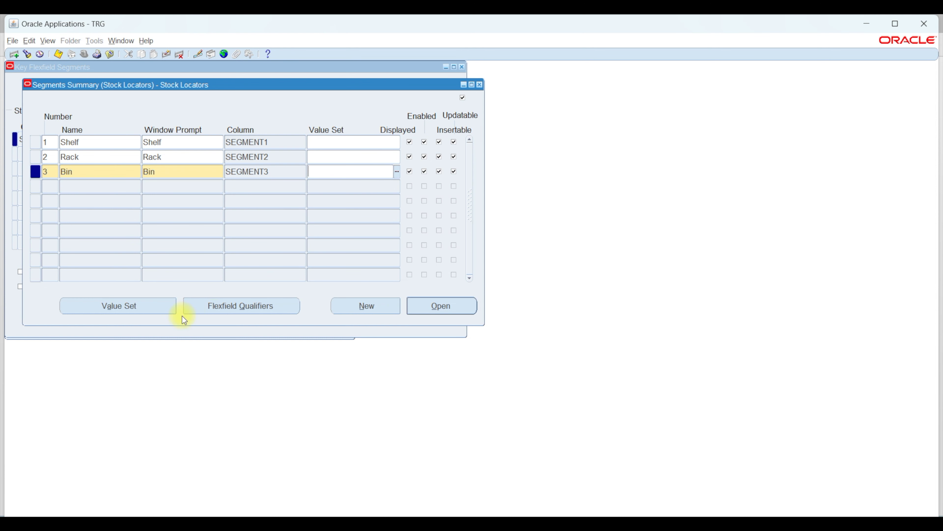
Step: Open the value set definition, place its window beside the segments summary, and save a value set named Rack
click(140, 303)
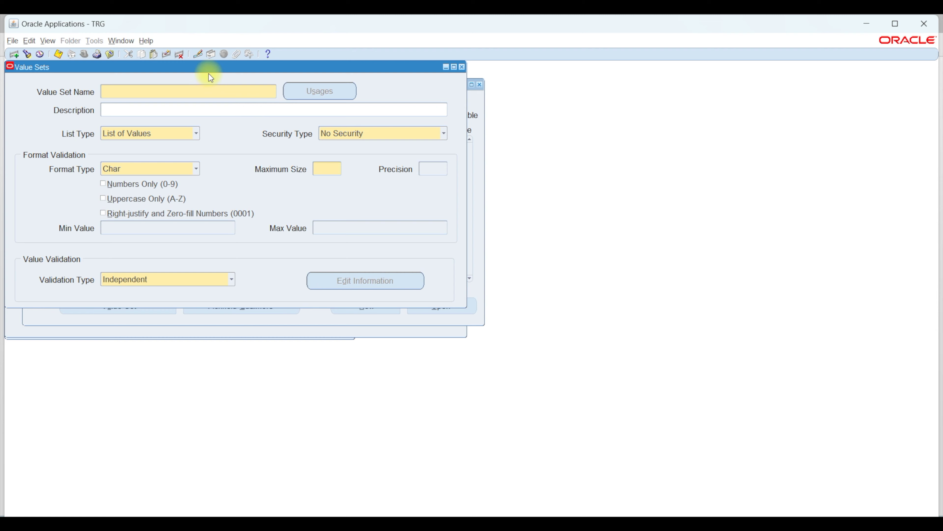
drag(208, 70, 570, 103)
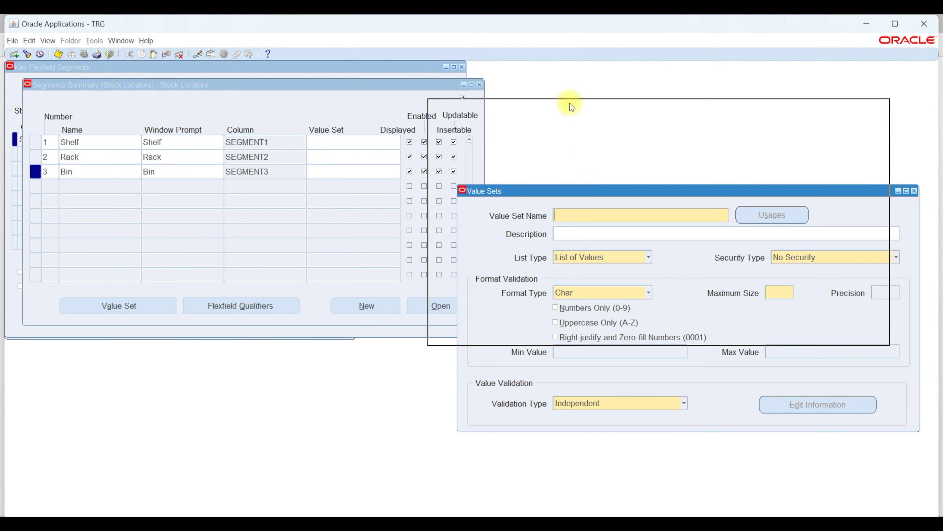
text(Rack)
key(Down)
key(ctrl+s)
Step: Add a new value set named Shelf and save it
key(Down)
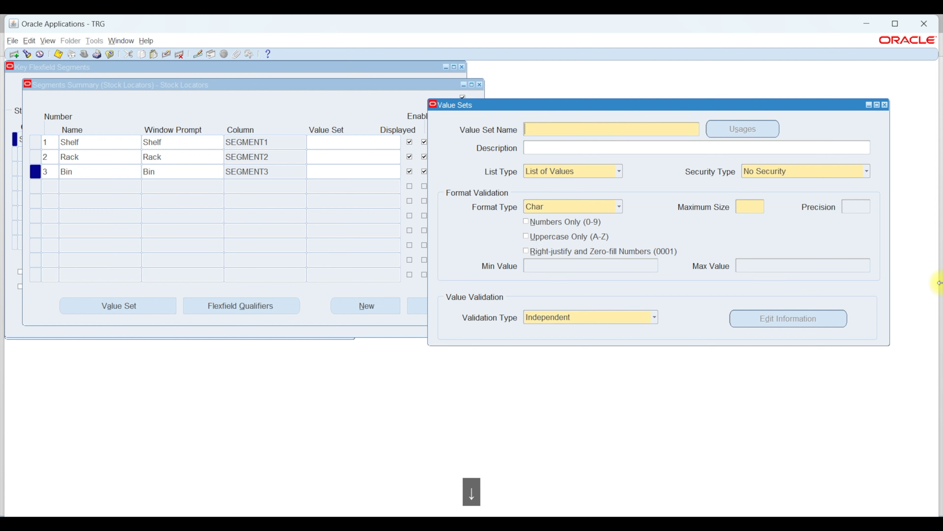
text(She)
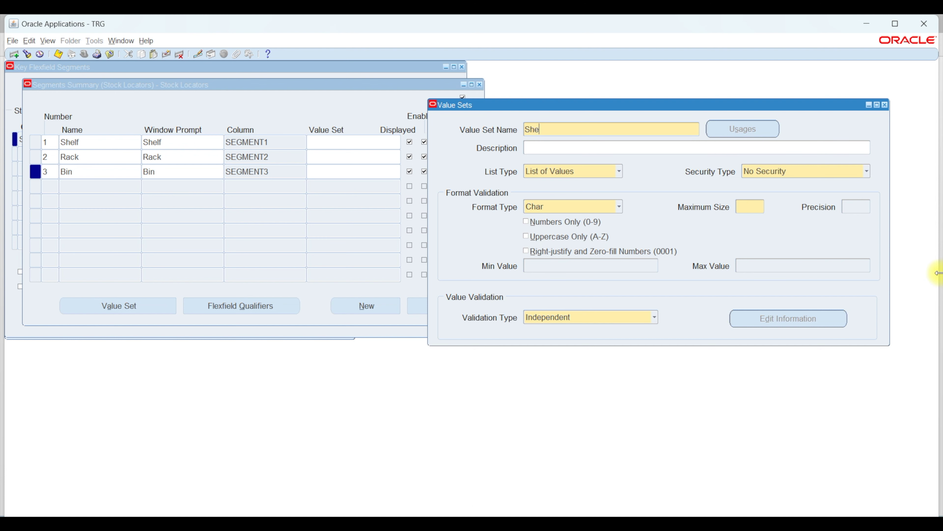
text(lf)
key(Down)
key(ctrl+s)
Step: Add a value set named Bin with maximum size 3, save it, and close the value set definition
key(Down)
text(Bin)
key(Tab)
text(3)
key(ctrl+s)
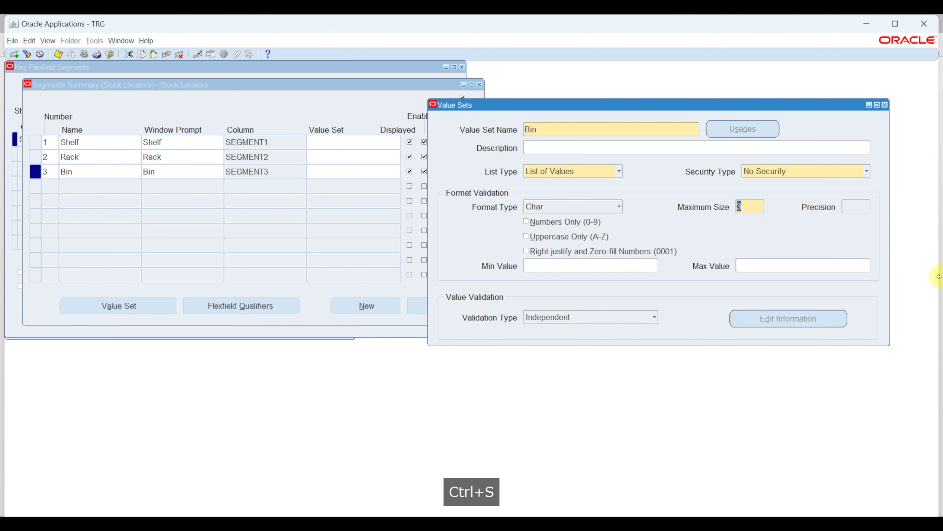
click(885, 105)
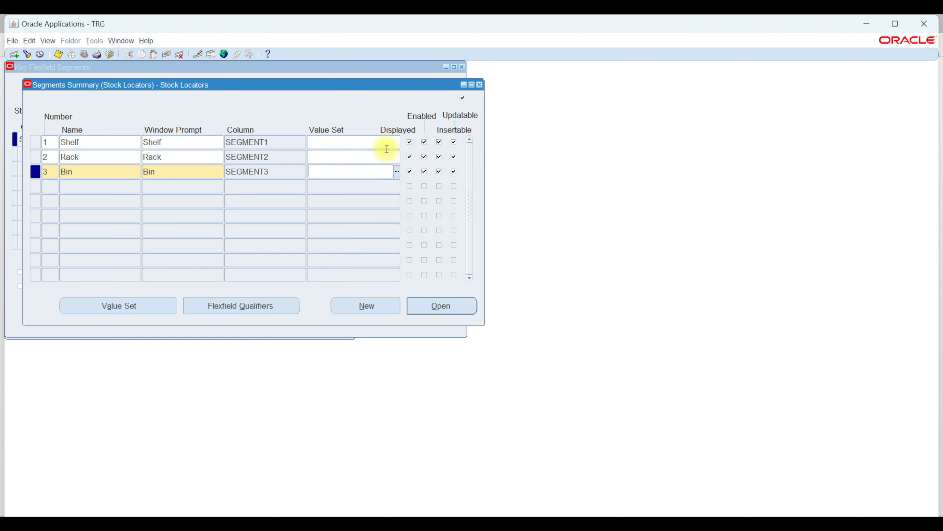
Step: Assign the value sets Shelf, Rack and Bin to segments 1, 2 and 3 respectively, and save
click(341, 141)
text(Shelf)
key(Tab)
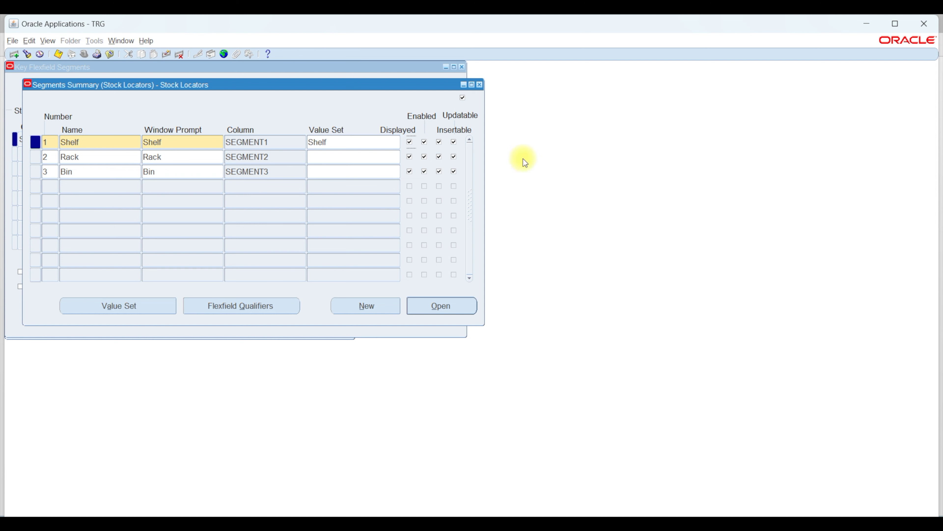
click(329, 156)
text(Rack)
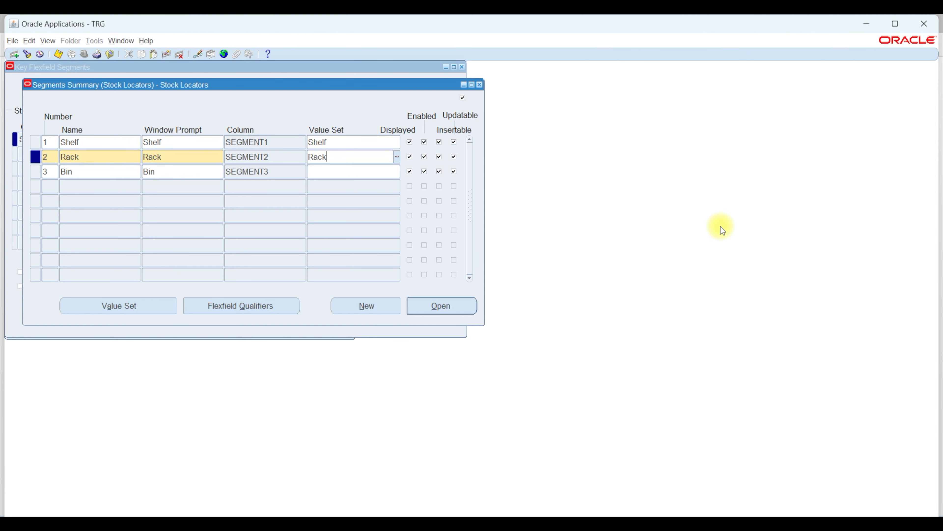
key(Tab)
click(362, 169)
text(Bin)
key(Tab)
key(ctrl+s)
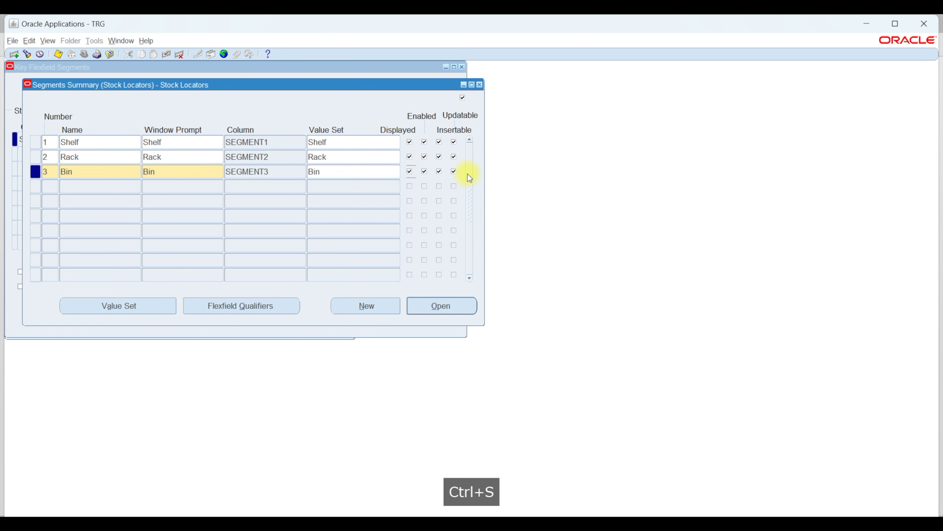
Step: Close the segments summary, freeze the Stock Locators flexfield definition, accept the caution, and save it so that it compiles
click(479, 85)
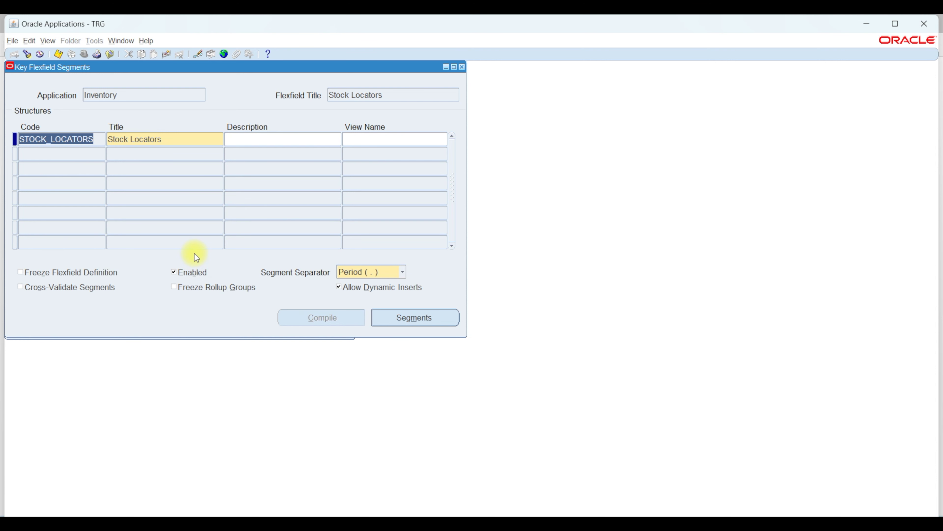
click(76, 274)
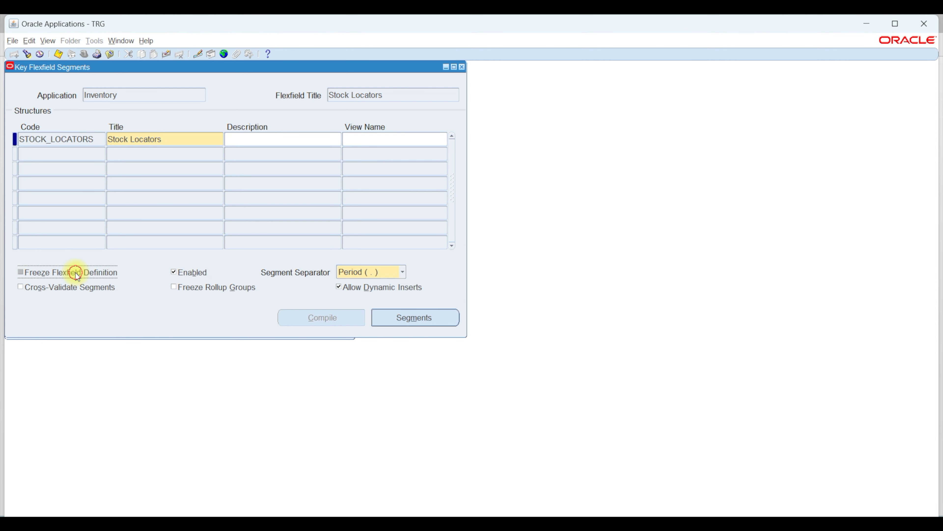
click(520, 319)
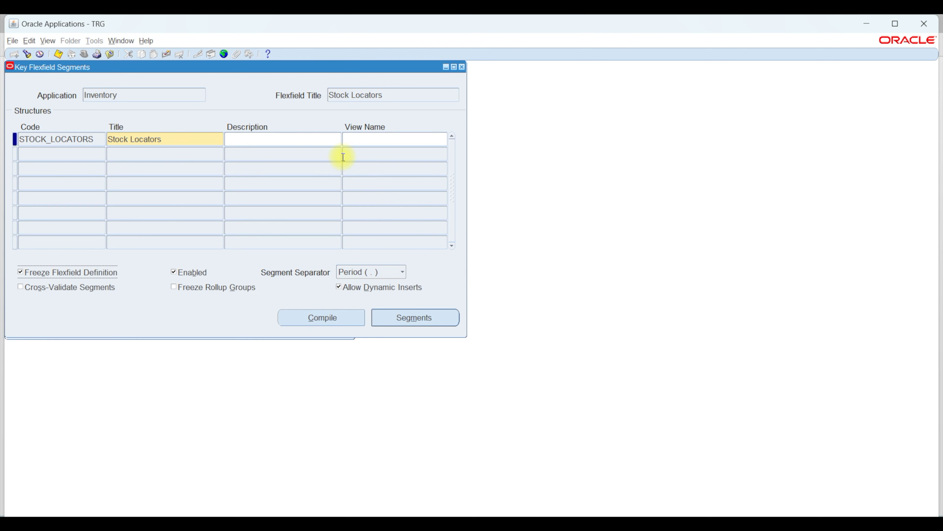
click(59, 53)
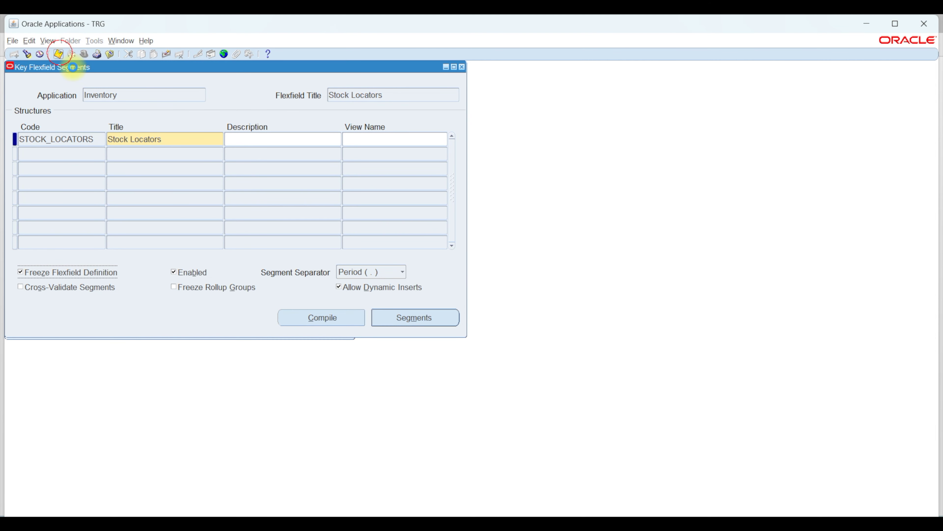
click(512, 310)
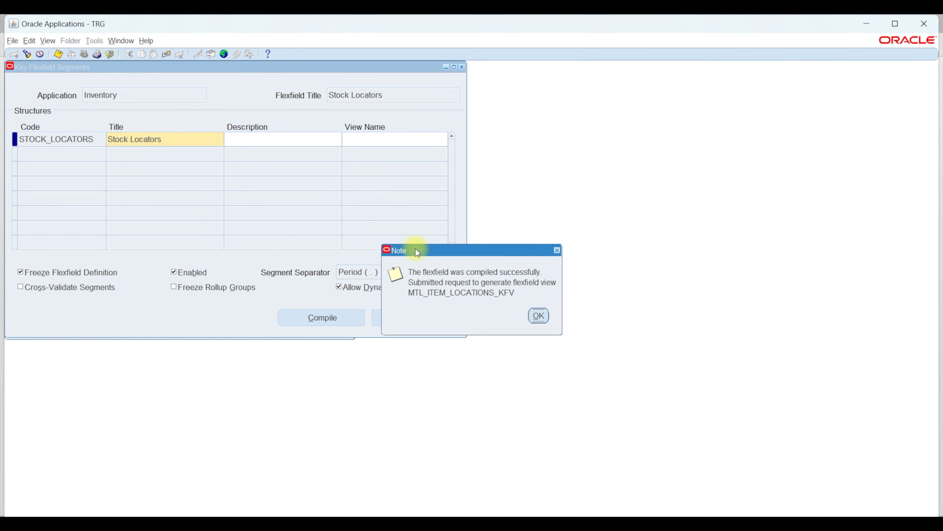
click(539, 316)
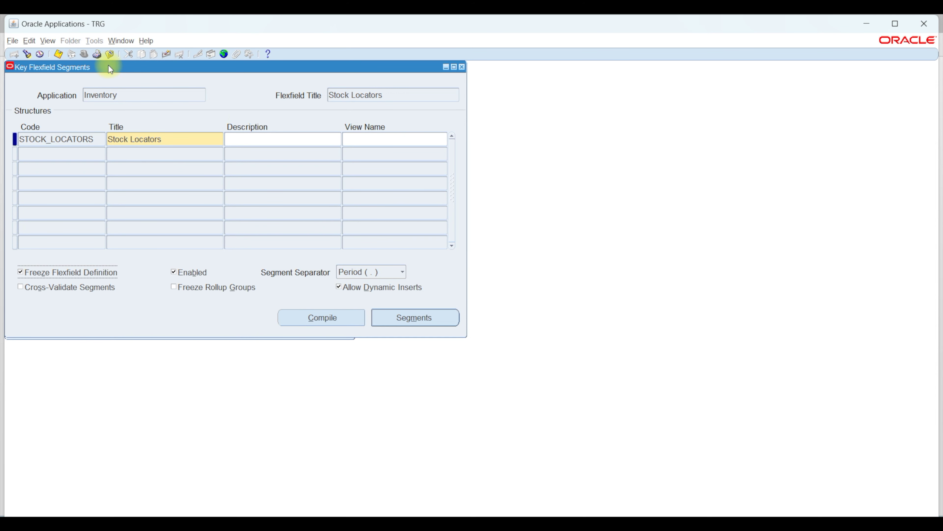
Step: Close the key flexfield form to return to the Navigator, and collapse the Application branch
click(109, 55)
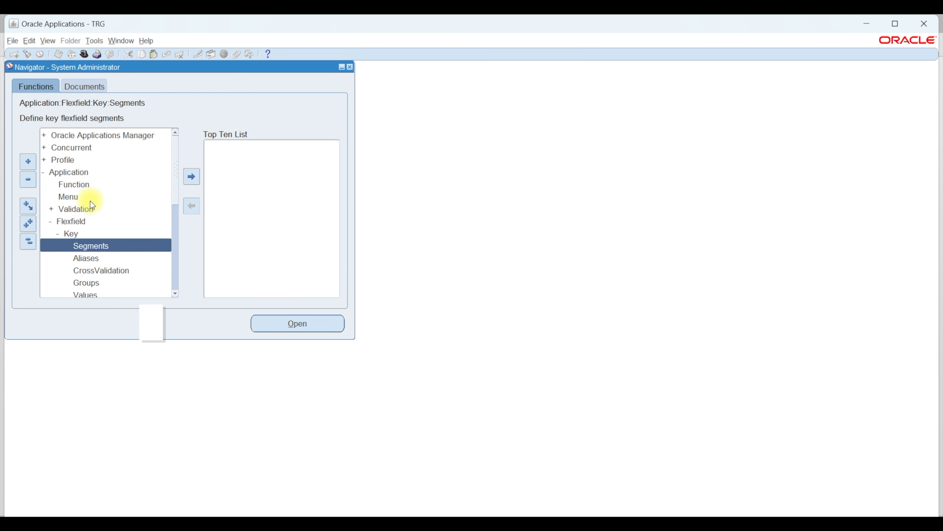
double_click(79, 174)
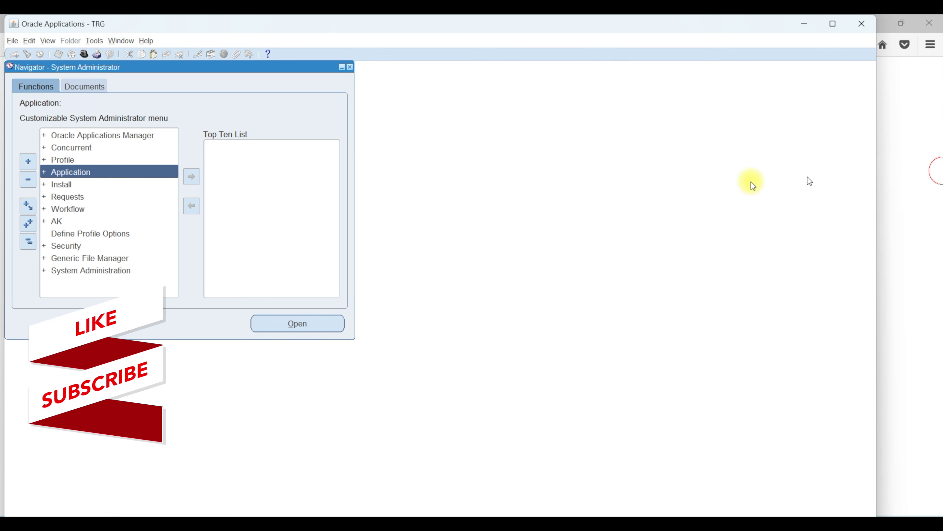
key(super+Left)
click(883, 23)
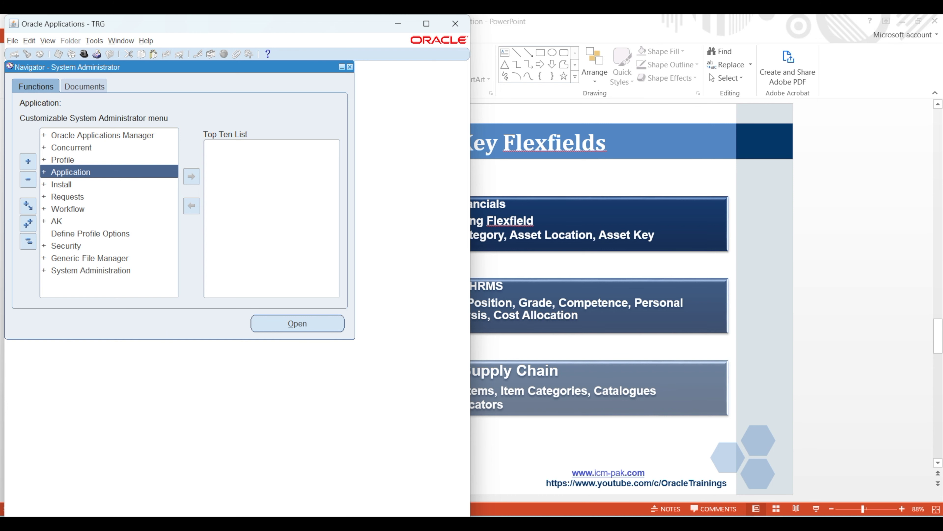
click(817, 502)
right_click(724, 451)
click(800, 478)
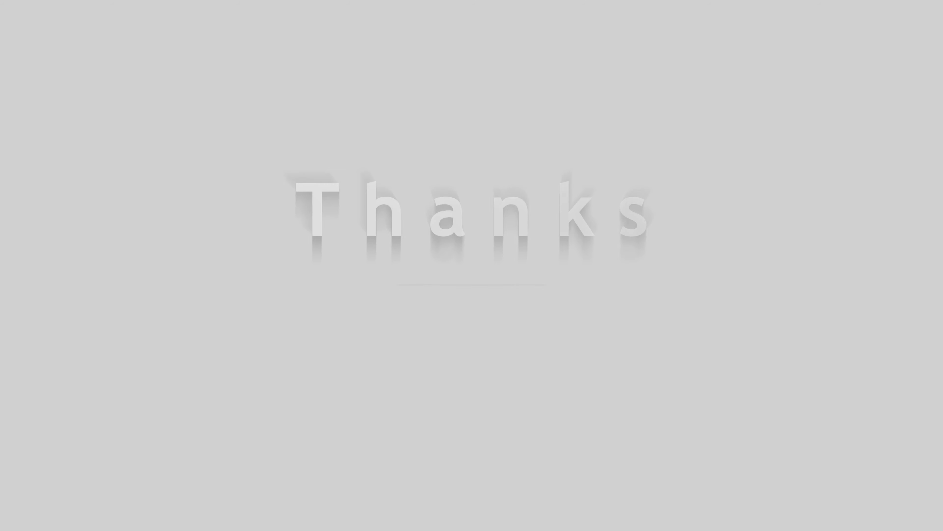